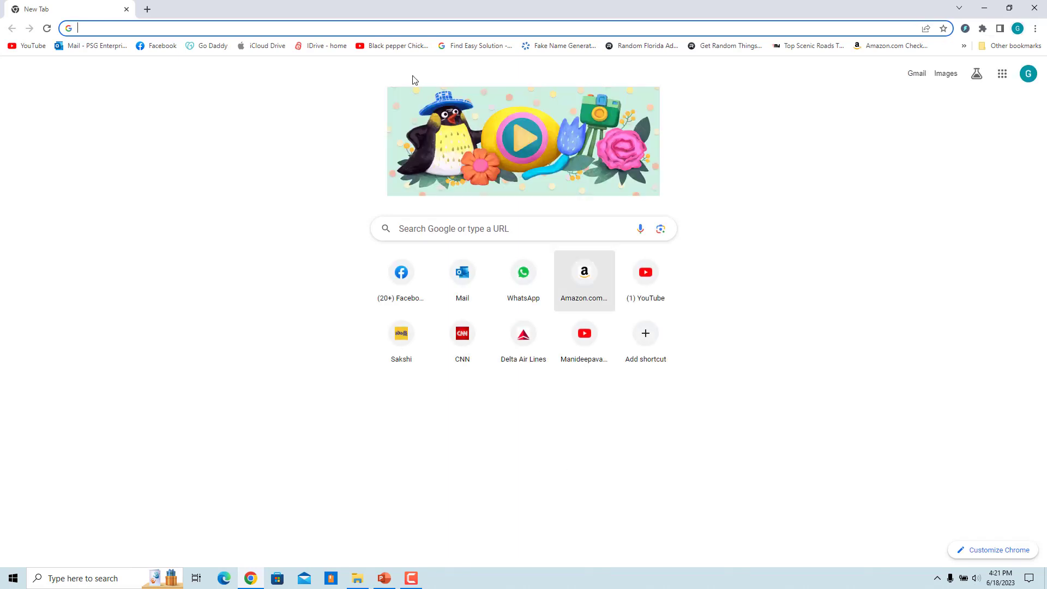
pyautogui.write('https://chatgptwriter.ai/')
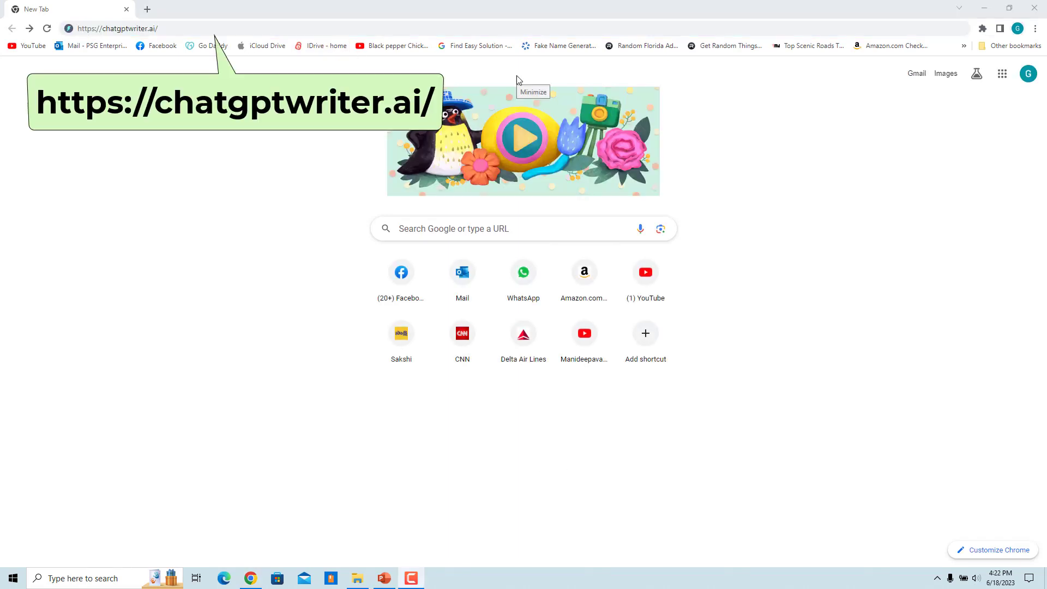
pyautogui.click(224, 30)
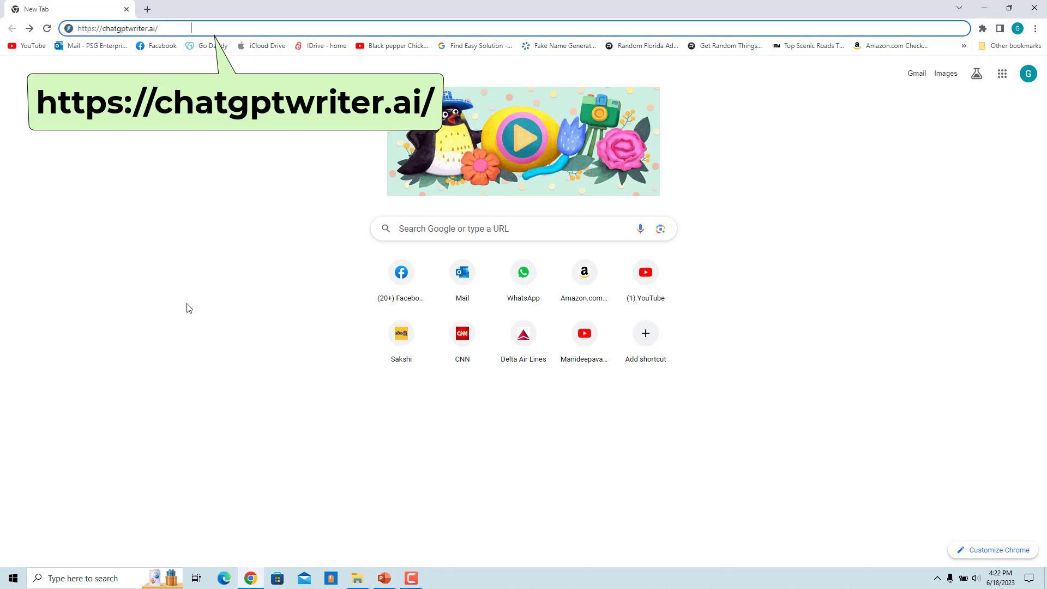
pyautogui.press('Return')
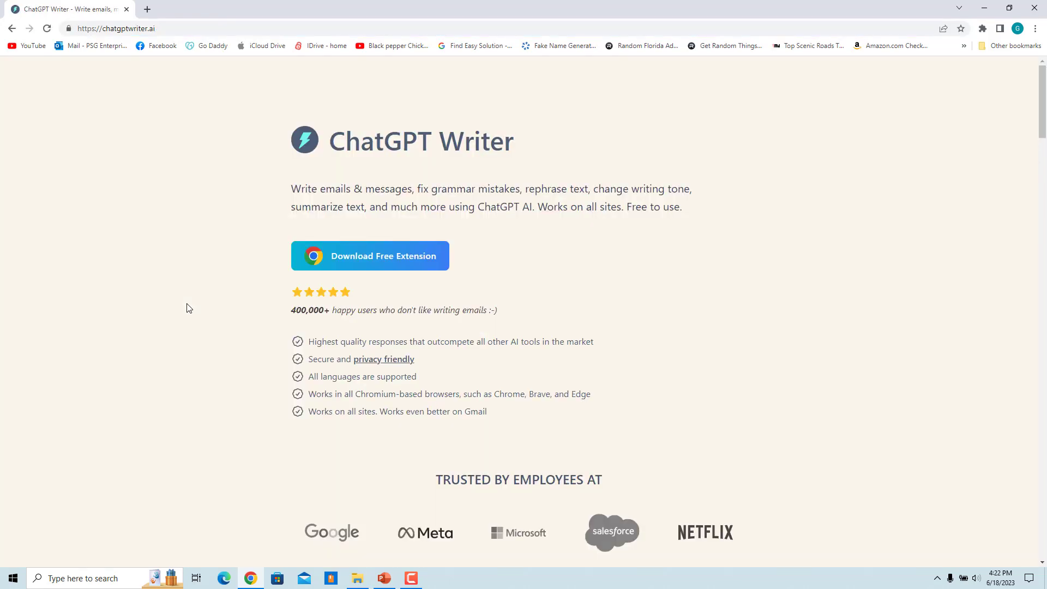
# Open the Chrome Web Store extensions page by address, then return to the ChatGPT Writer site
pyautogui.click(399, 263)
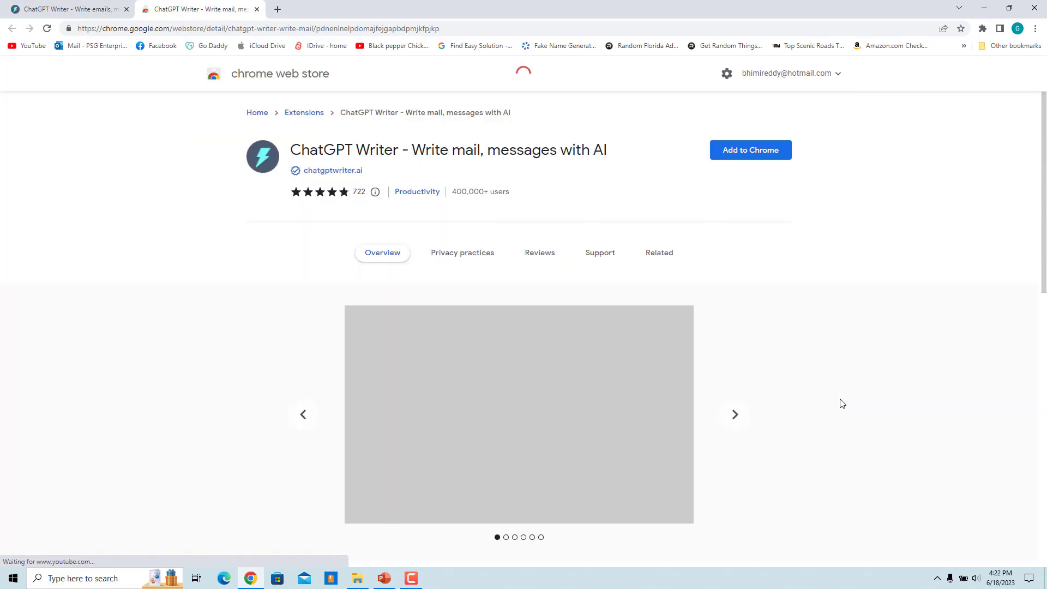
pyautogui.click(256, 9)
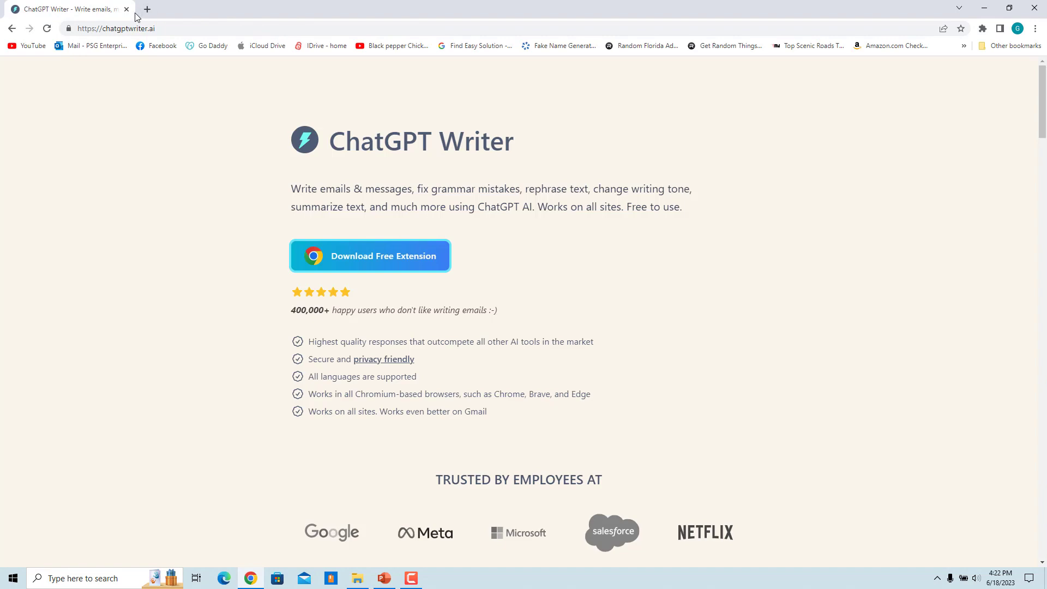
pyautogui.hotkey('ctrl', 'l')
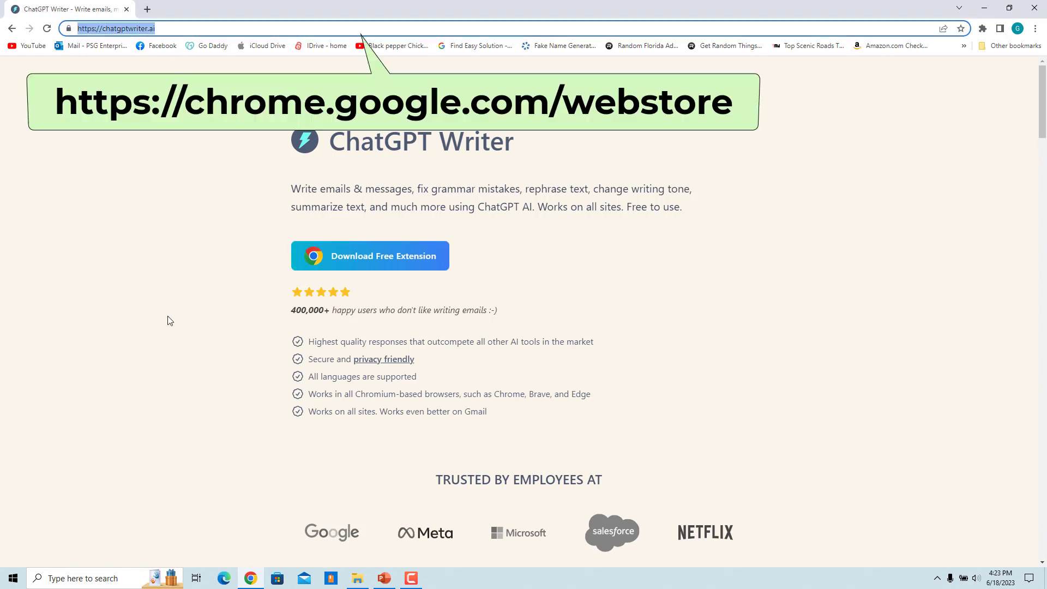
pyautogui.write('https://chrome.google.com/webstore')
pyautogui.press('Return')
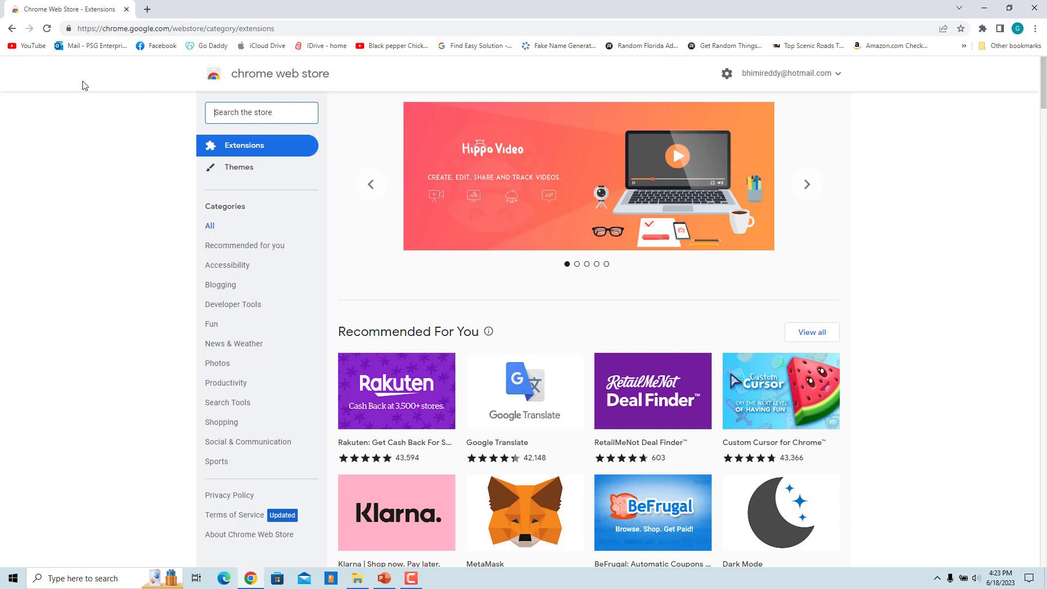
pyautogui.click(12, 28)
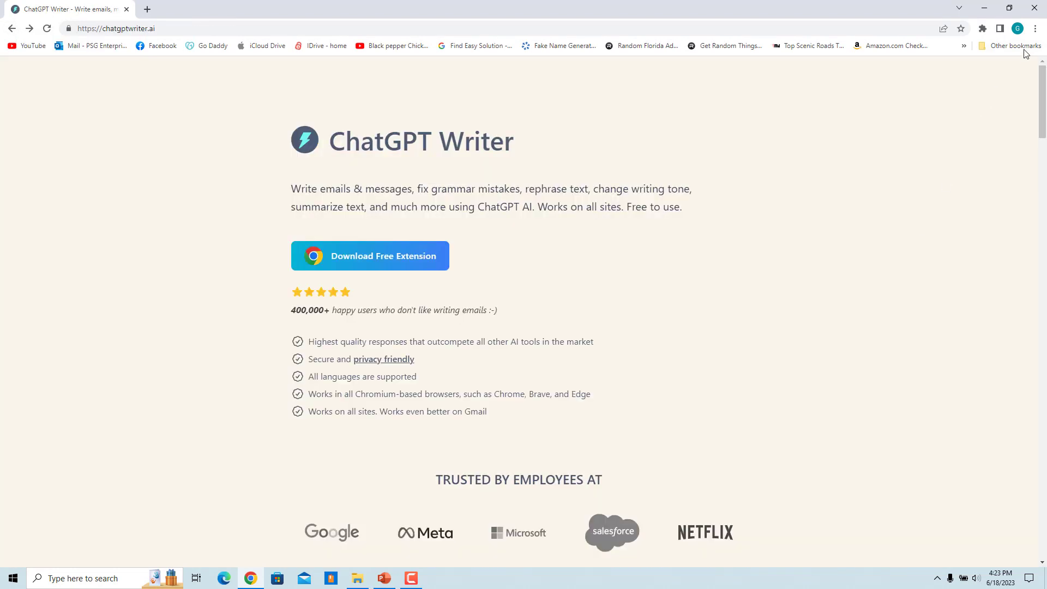
# Open the Chrome Web Store in a new tab from the menu's Extensions entry
pyautogui.click(1035, 29)
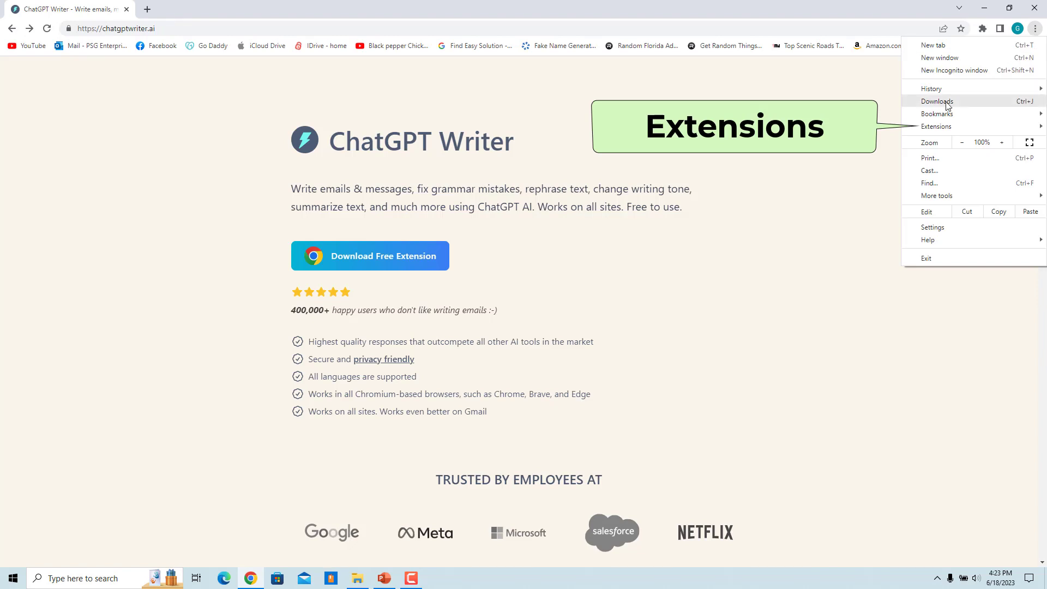
pyautogui.moveTo(938, 127)
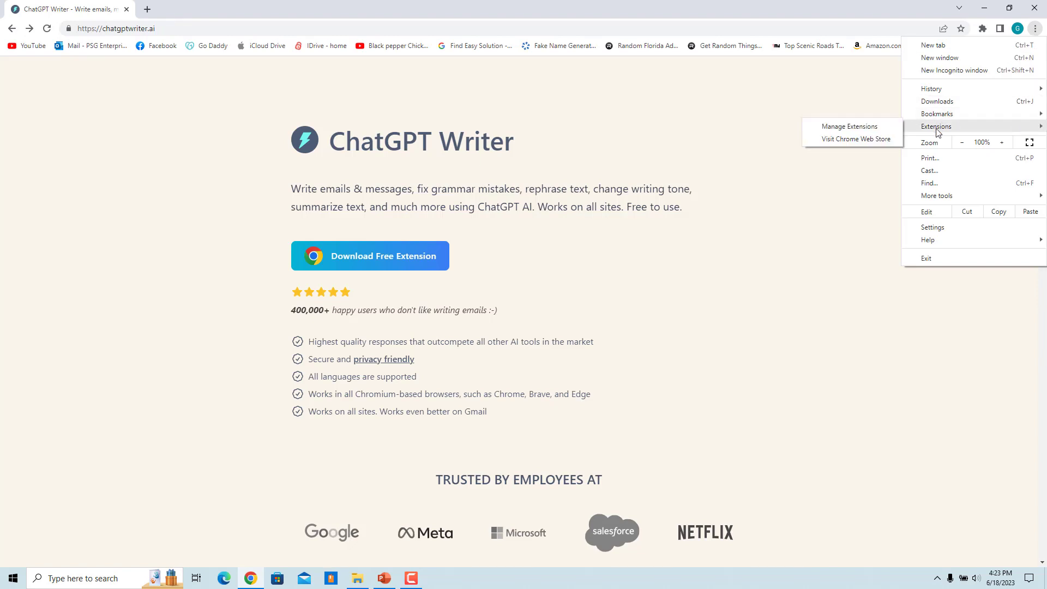
pyautogui.click(856, 138)
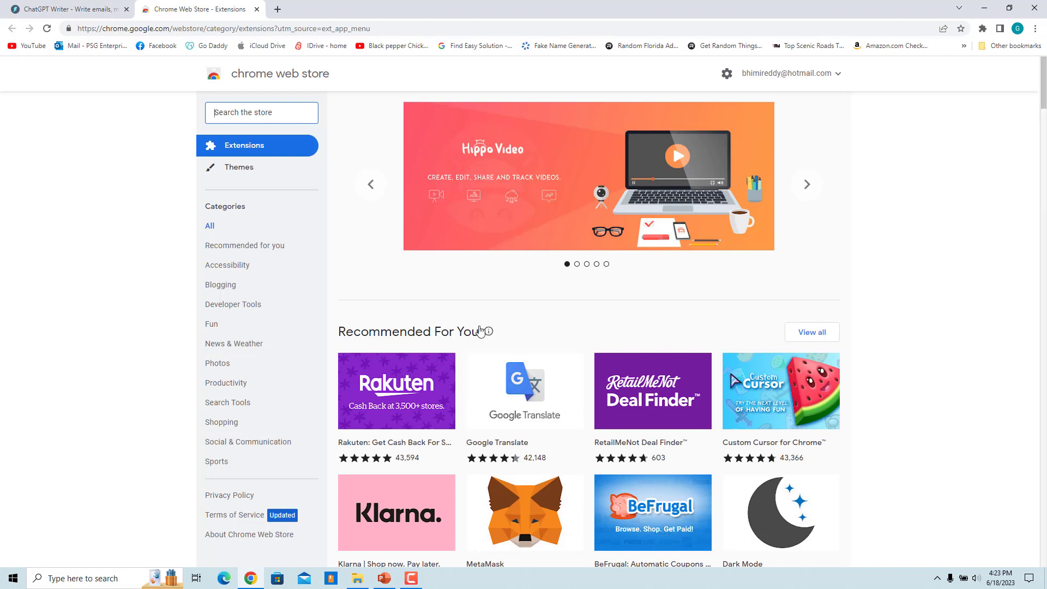
# Search the store for 'ChatGpt Writer' and add the extension to Chrome
pyautogui.click(238, 113)
pyautogui.write('Ch')
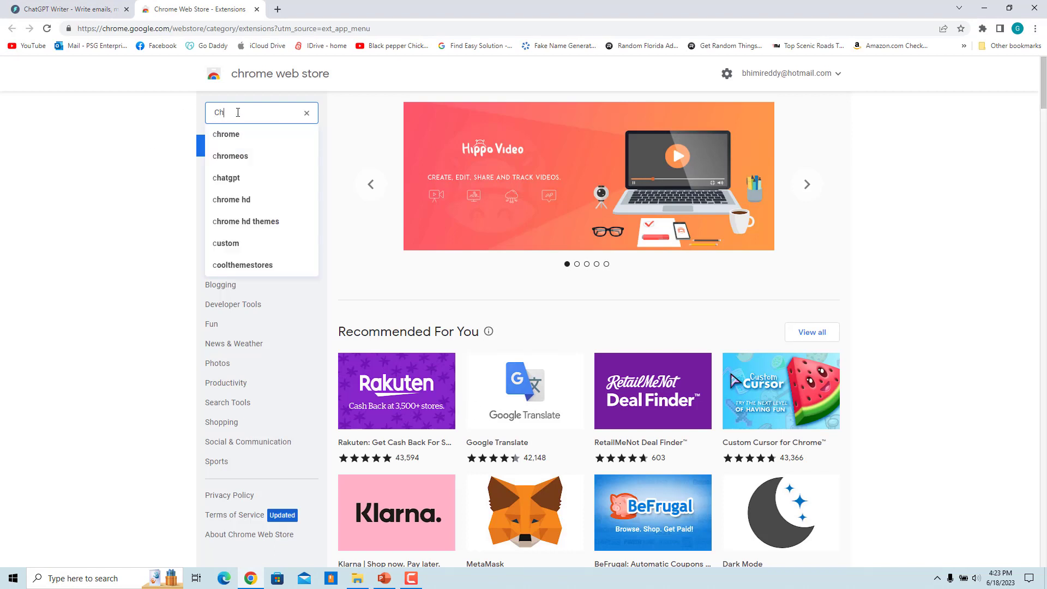
pyautogui.write('atGpt Writer')
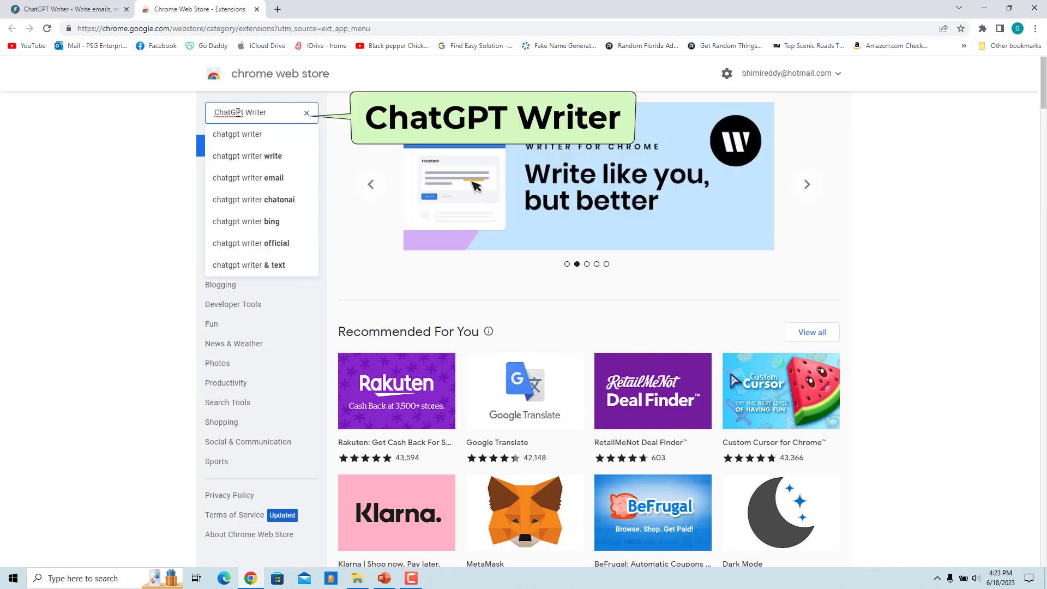
pyautogui.press('Return')
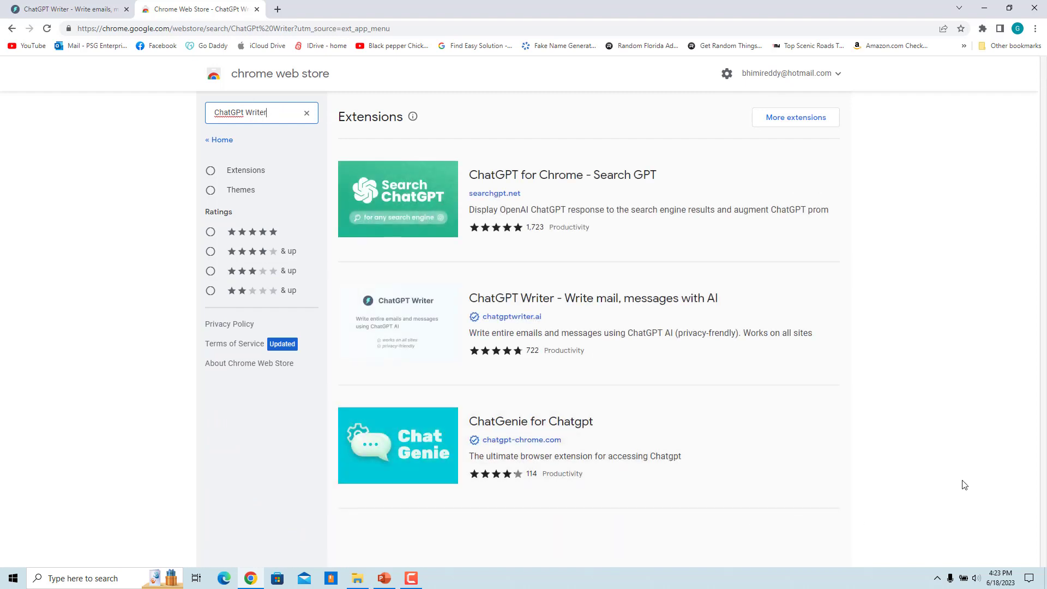
pyautogui.click(430, 337)
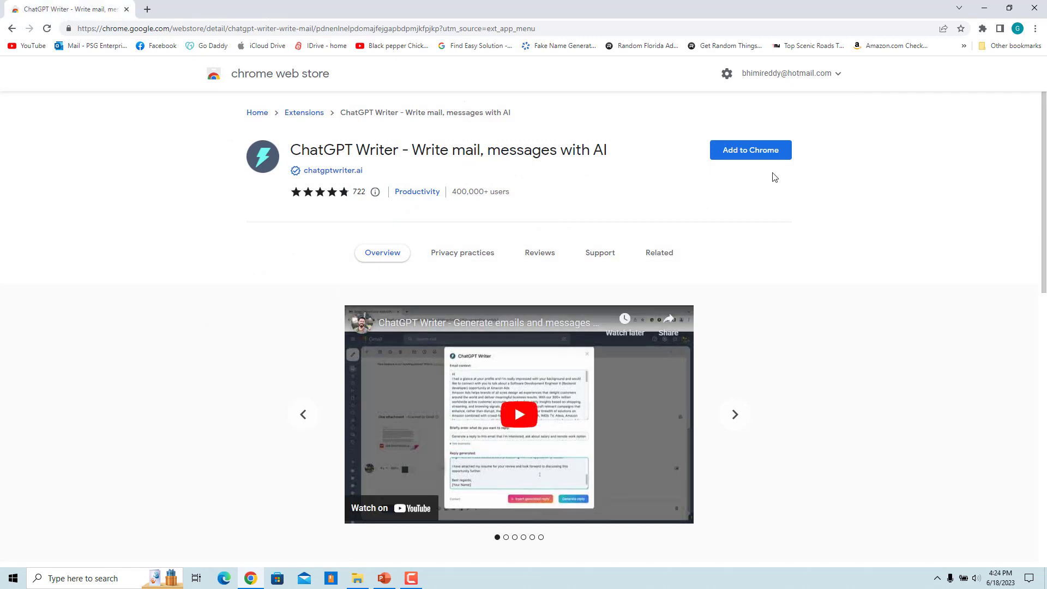
pyautogui.click(753, 155)
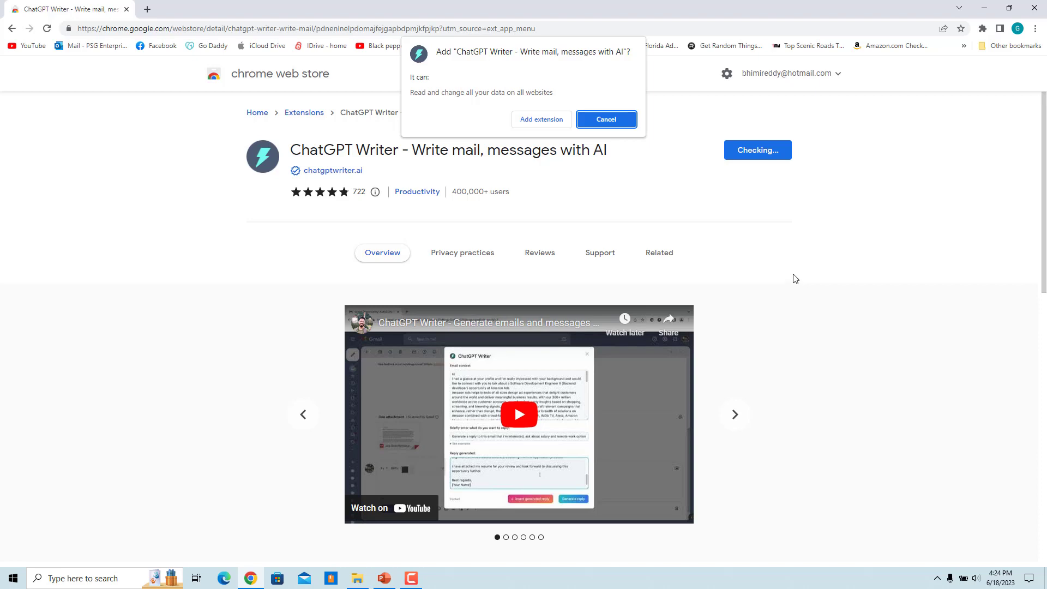
pyautogui.click(541, 121)
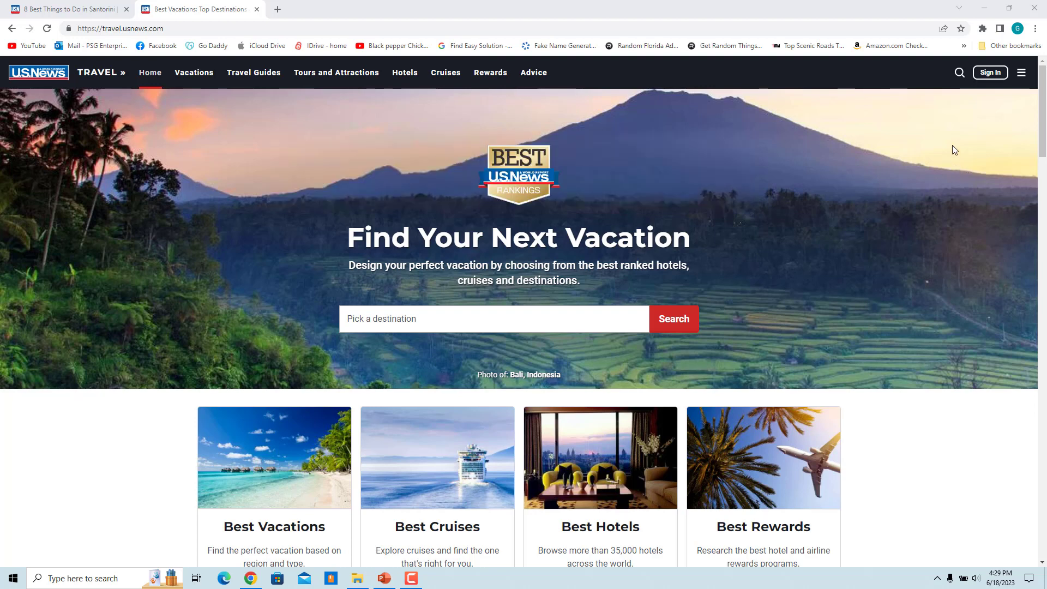
# Pin ChatGPT Writer to the toolbar from the Extensions menu
pyautogui.click(983, 30)
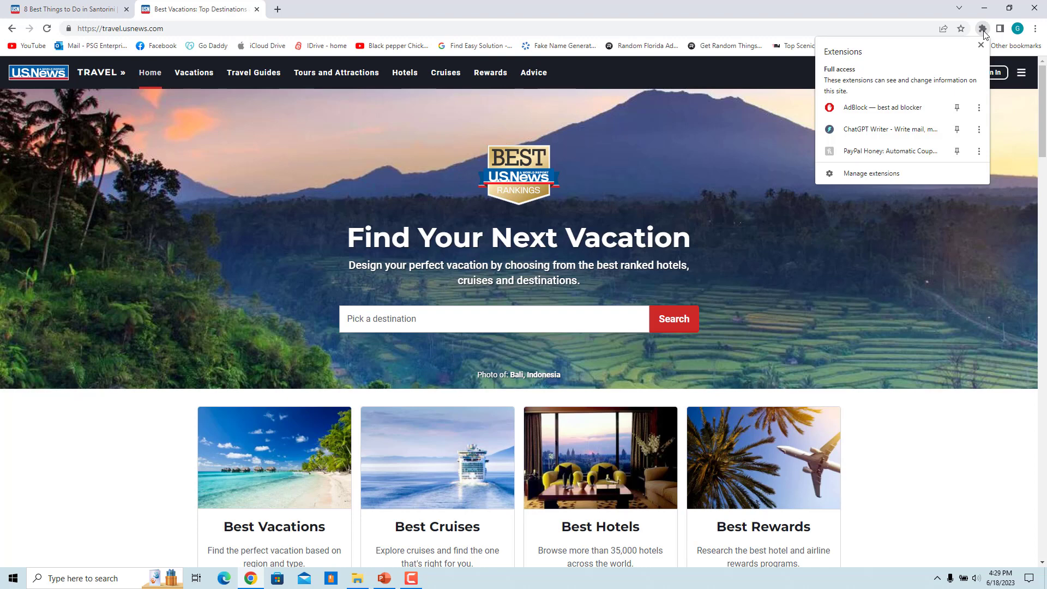
pyautogui.click(958, 130)
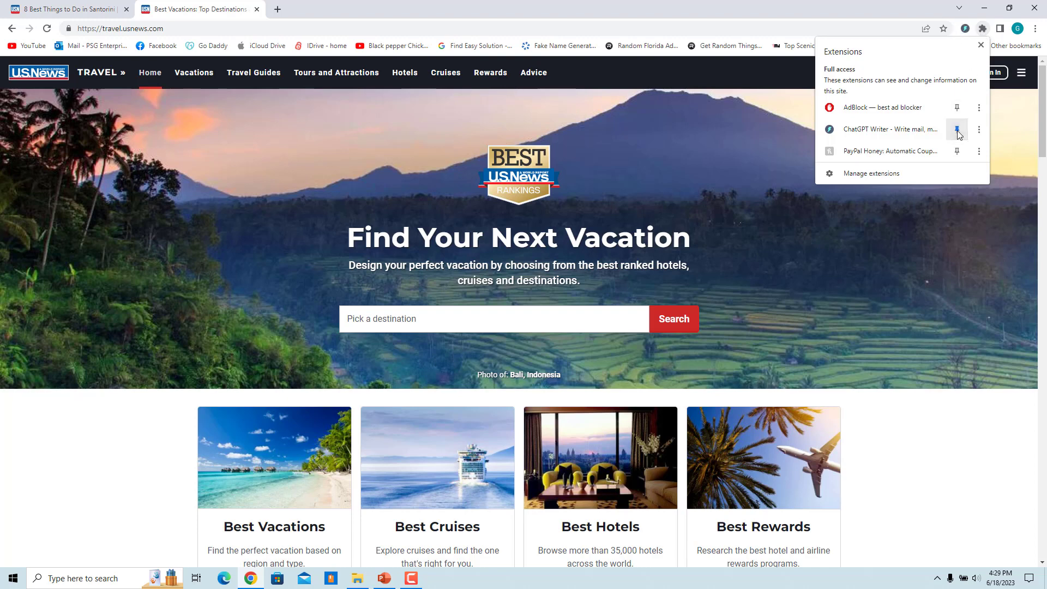
pyautogui.click(931, 271)
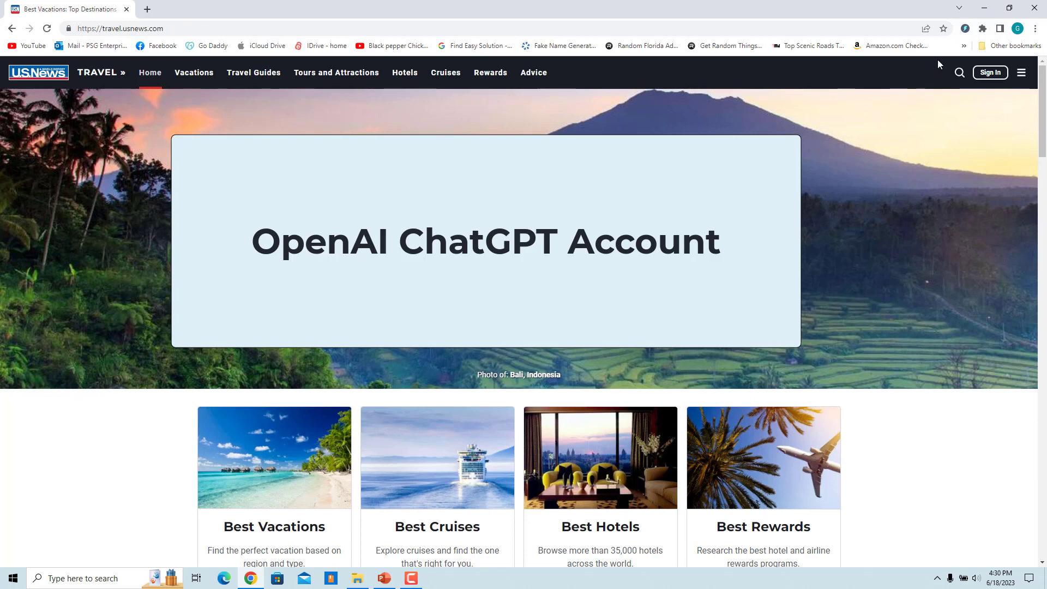
# Choose ChatGPT Writer's free version and log in to ChatGPT on the OpenAI site
pyautogui.click(964, 29)
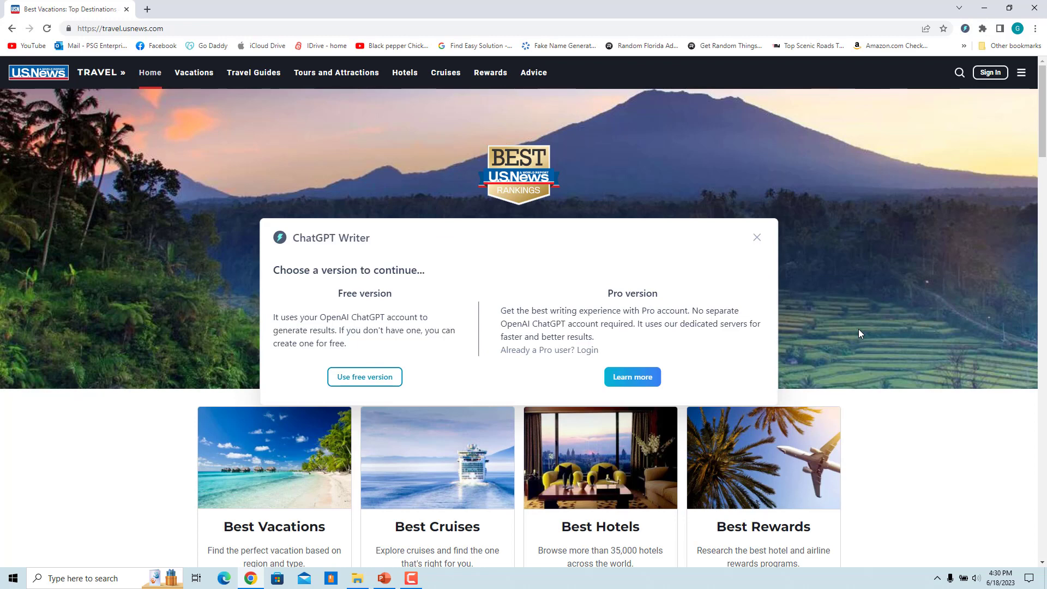
pyautogui.click(381, 381)
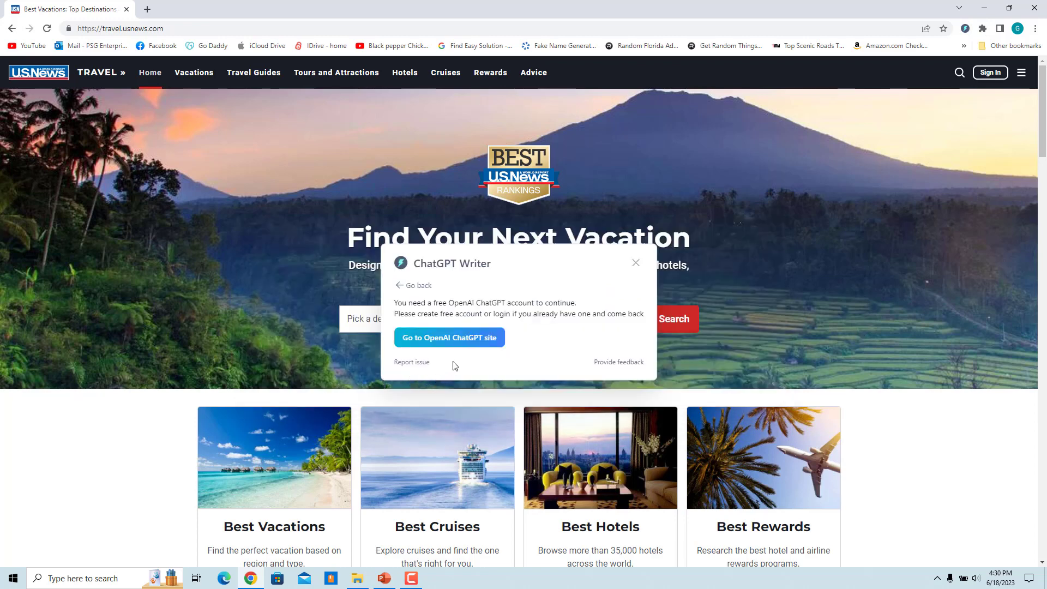
pyautogui.click(462, 344)
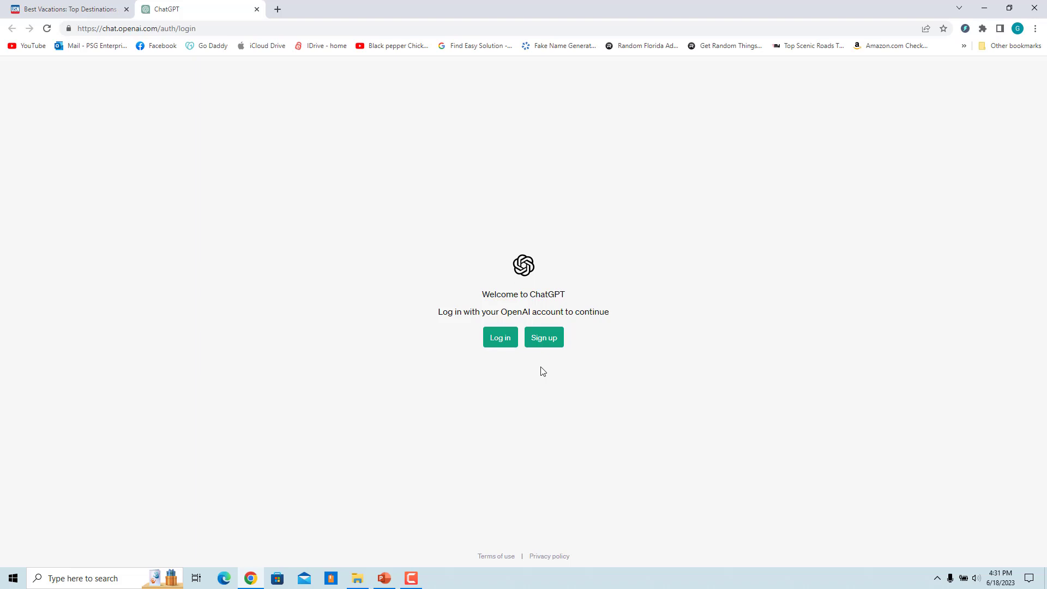
pyautogui.click(504, 344)
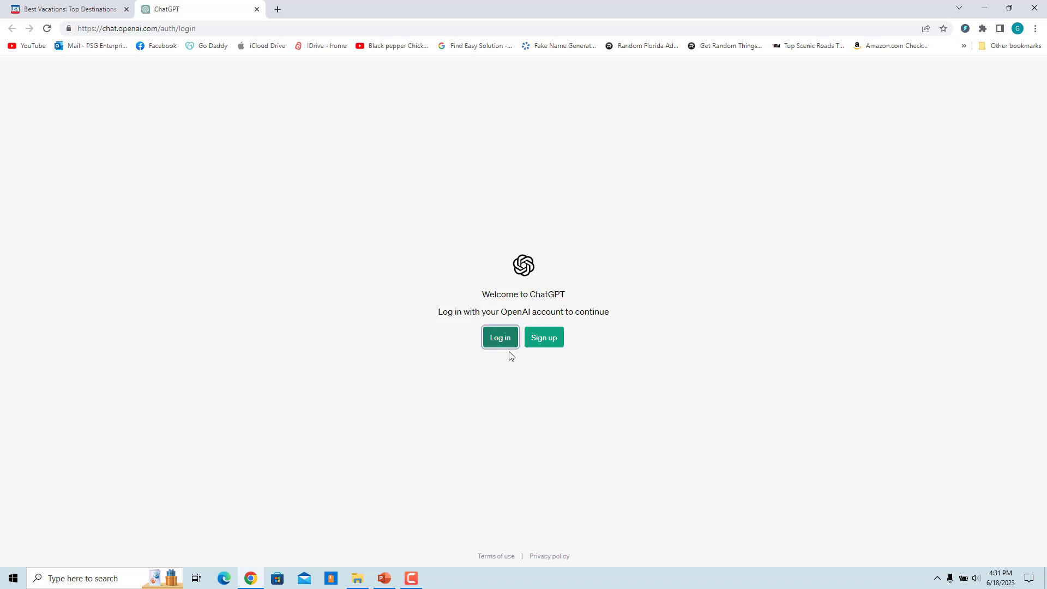
pyautogui.click(533, 398)
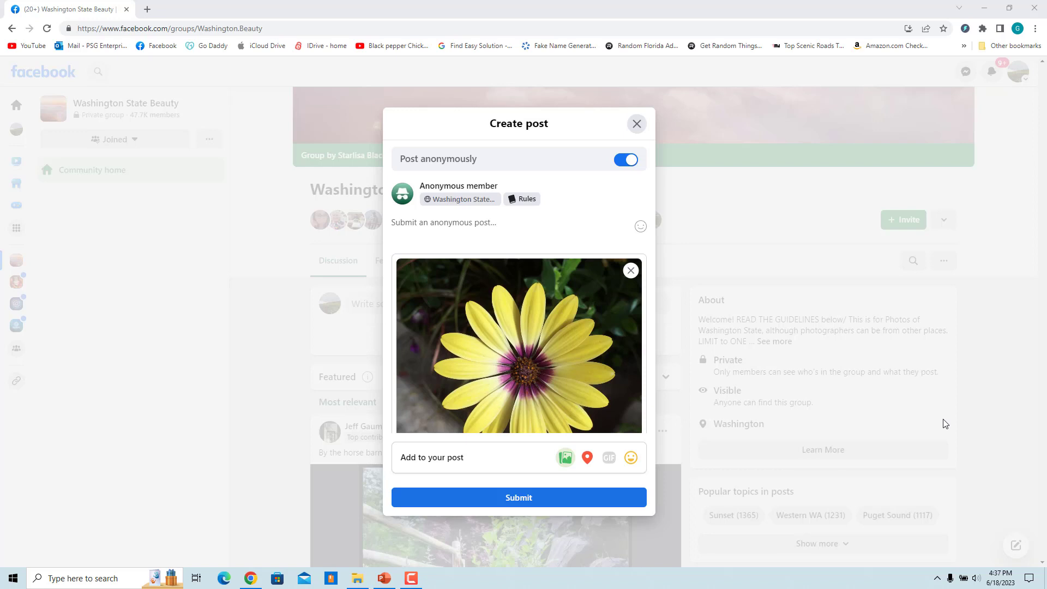
# Generate an 'African Daisy' write-up in ChatGPT Writer and paste it into the Facebook post
pyautogui.click(965, 30)
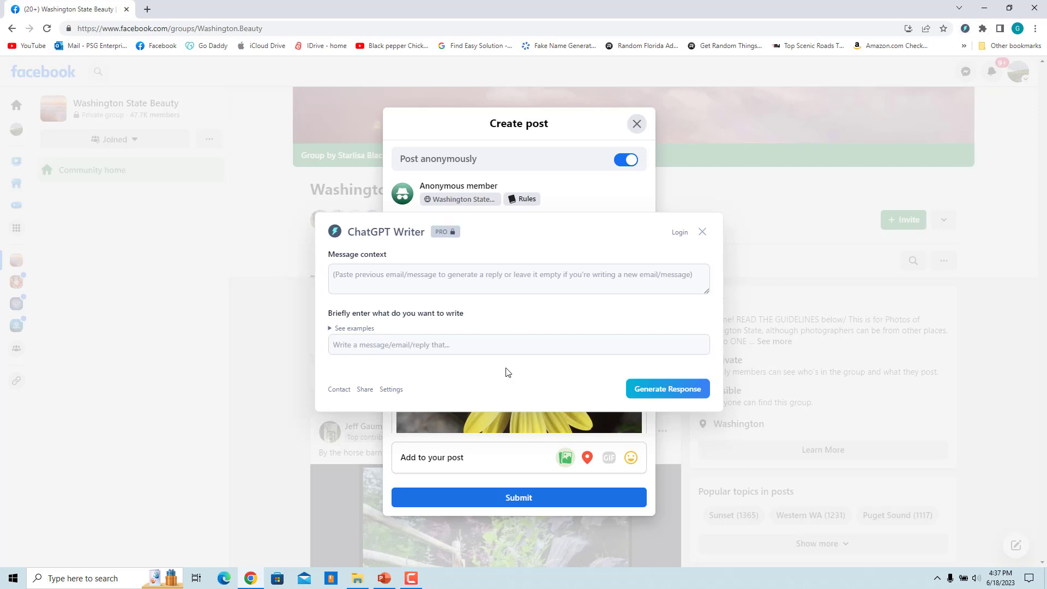
pyautogui.click(475, 354)
pyautogui.write('African Daisy')
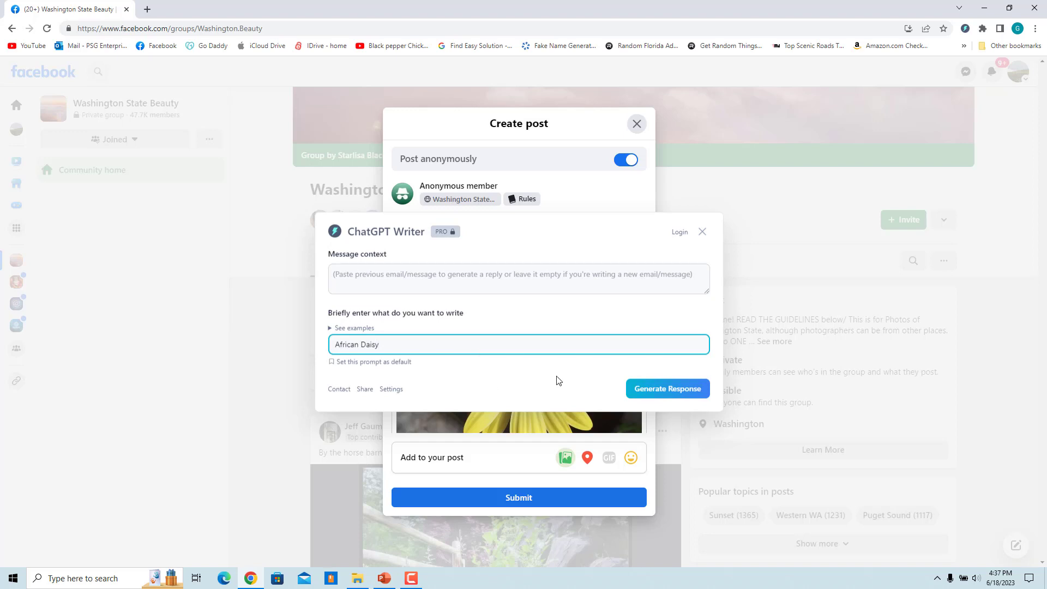
pyautogui.click(658, 390)
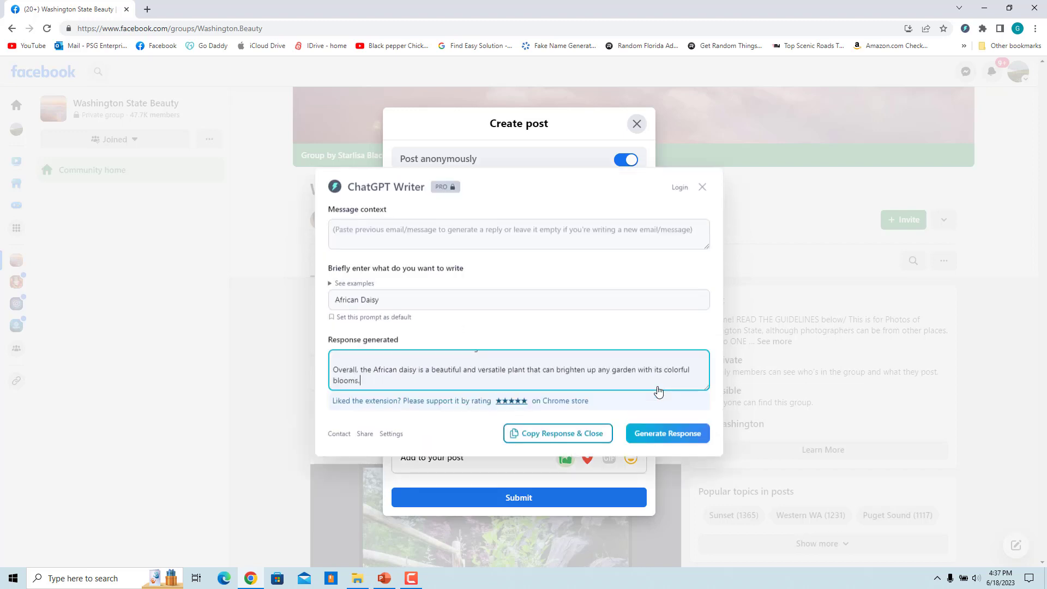
pyautogui.click(540, 435)
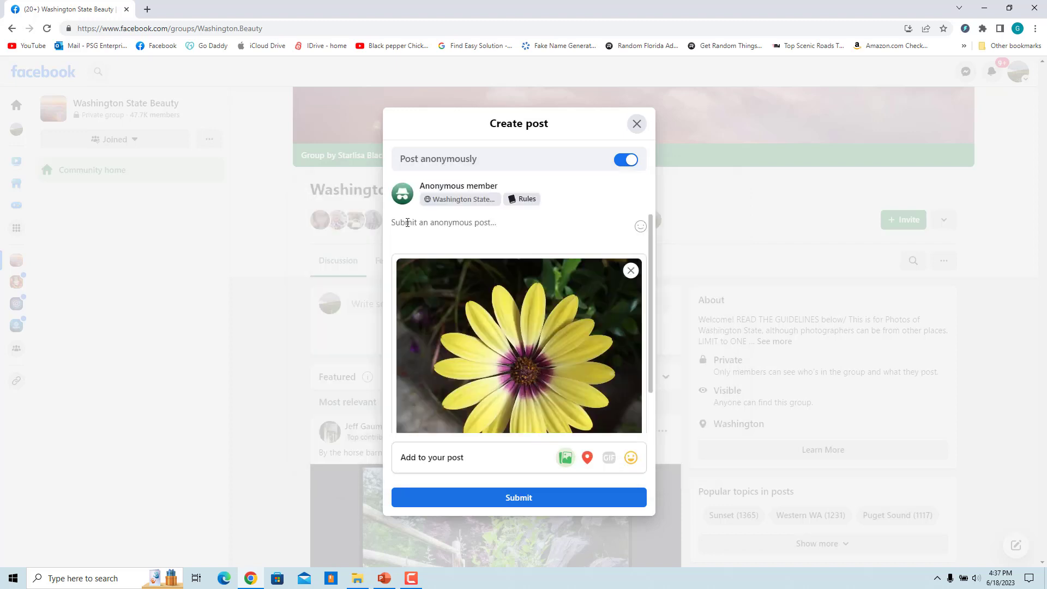
pyautogui.hotkey('ctrl', 'v')
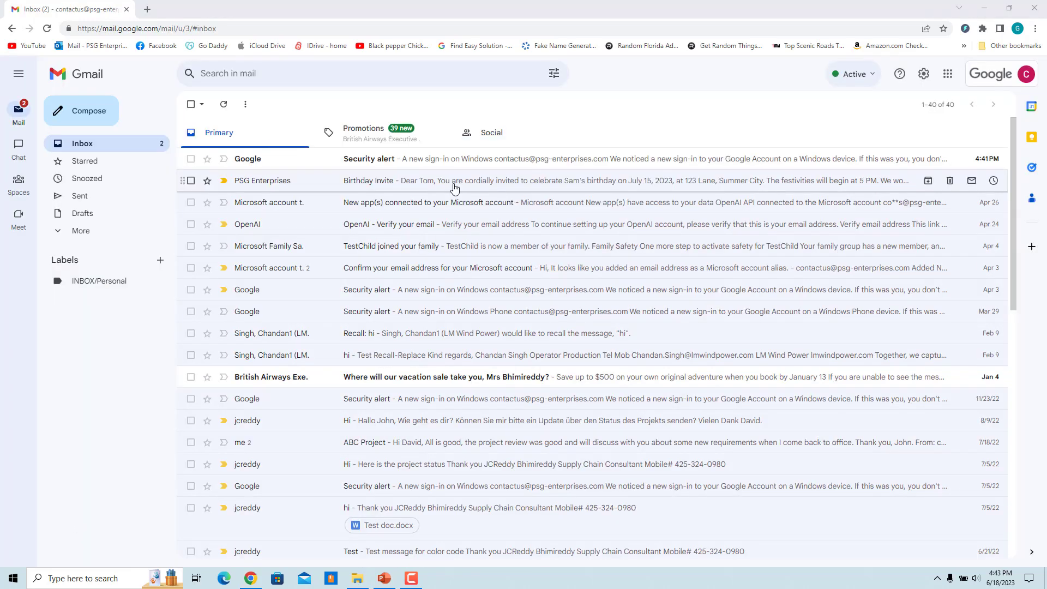
# Reply to the Birthday Invite with a ChatGPT Writer response accepting for 3 guests
pyautogui.click(451, 181)
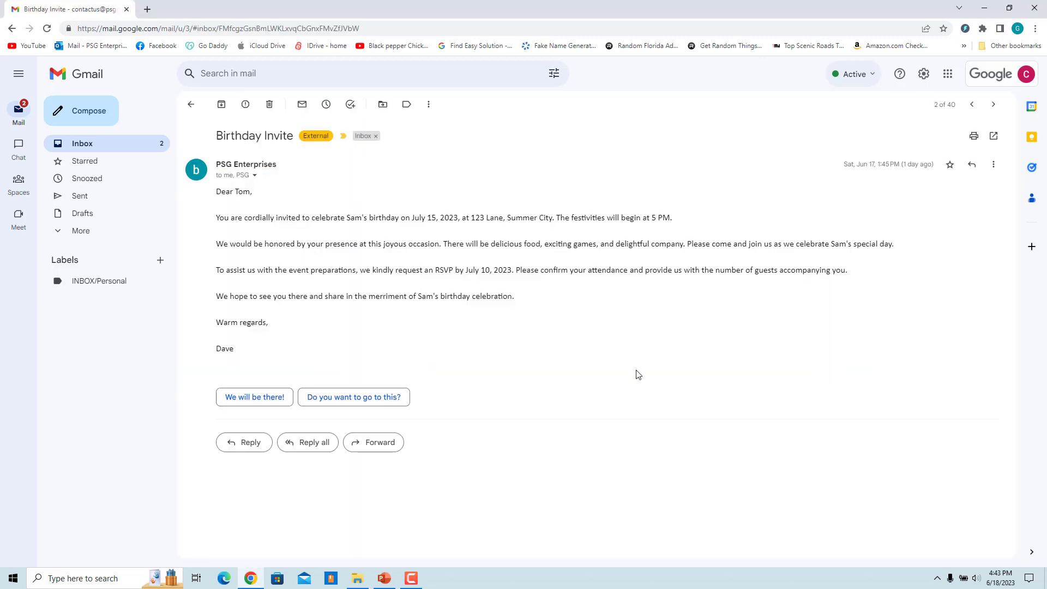
pyautogui.press('r')
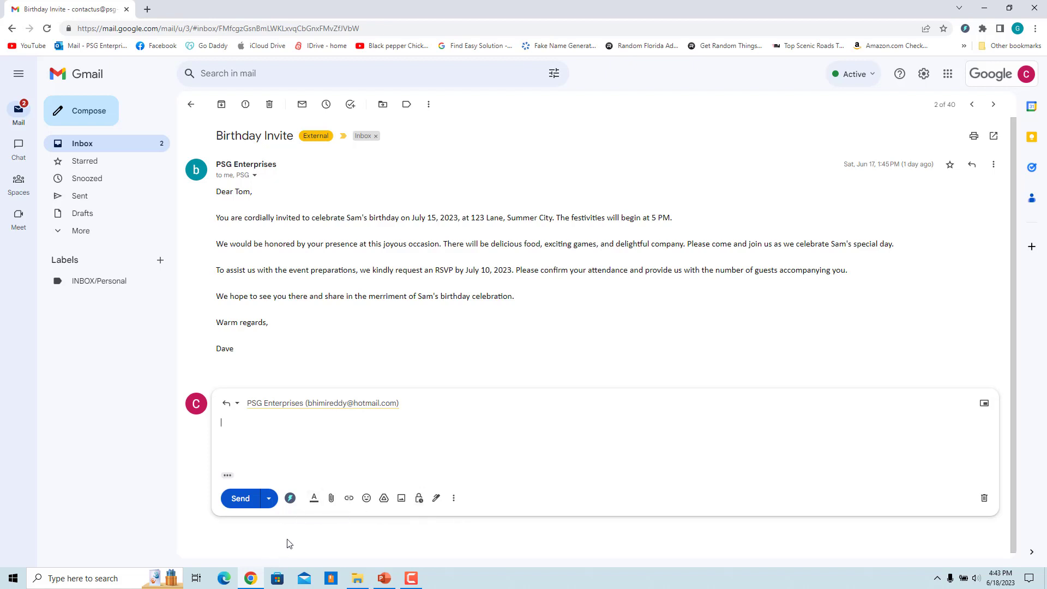
pyautogui.click(290, 498)
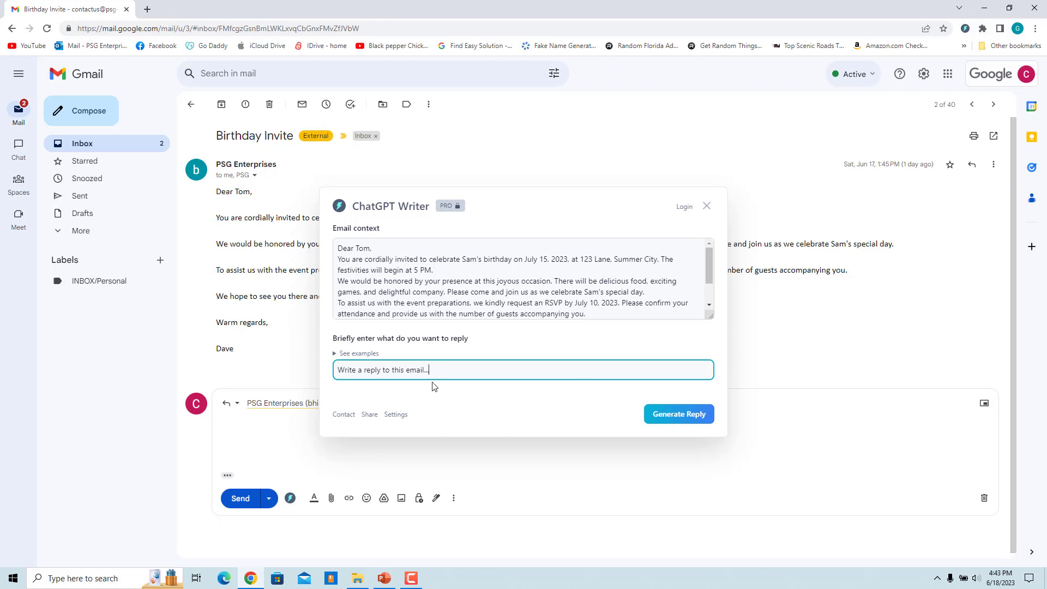
pyautogui.hotkey('ctrl', 'v')
pyautogui.click(659, 417)
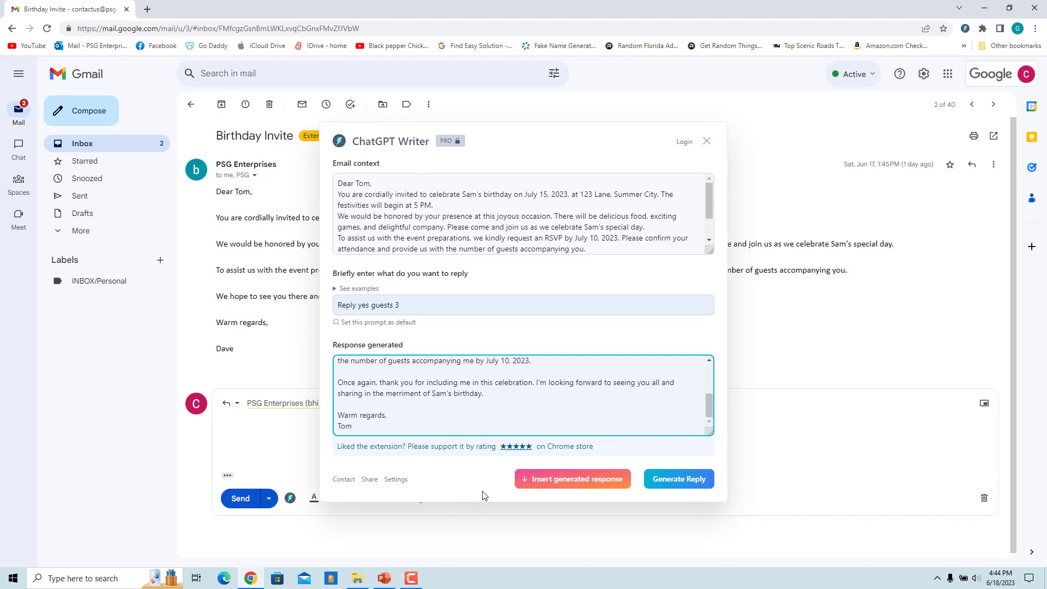
pyautogui.click(573, 479)
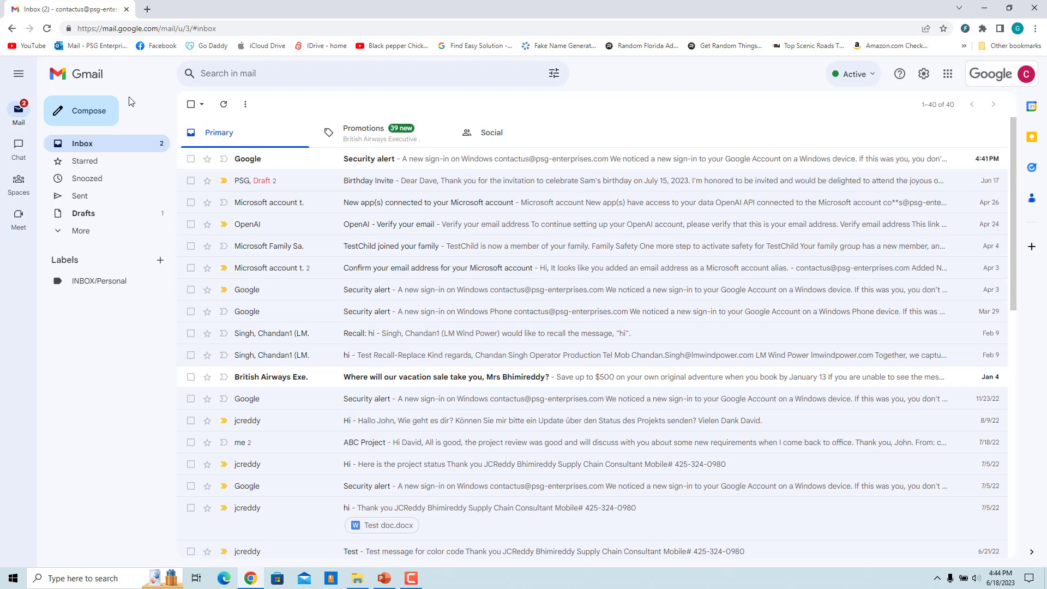
# Compose a new email and insert a ChatGPT Writer birthday invitation built from the pasted details
pyautogui.click(87, 113)
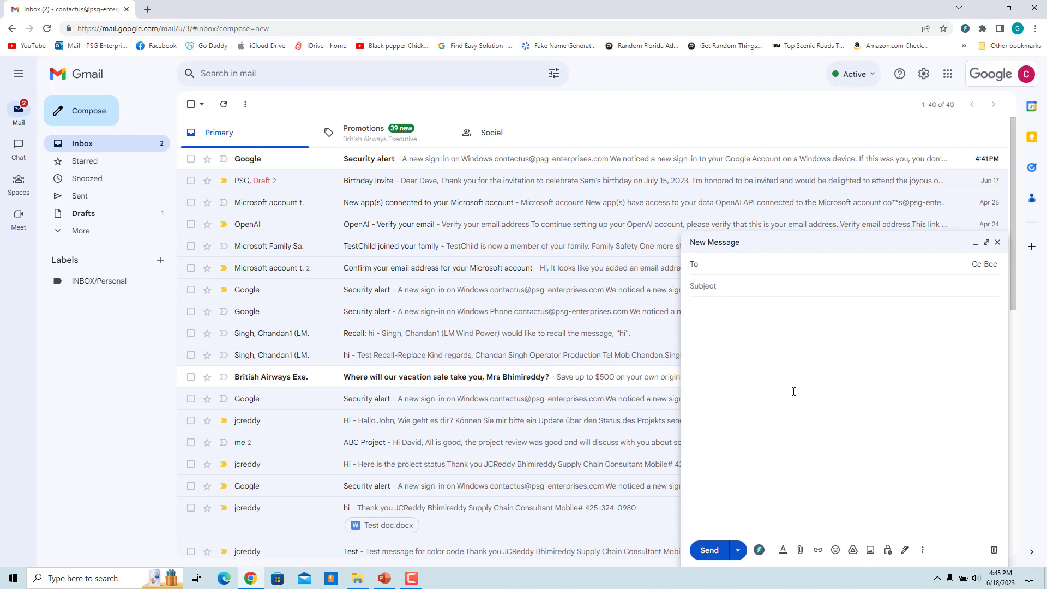
pyautogui.click(759, 550)
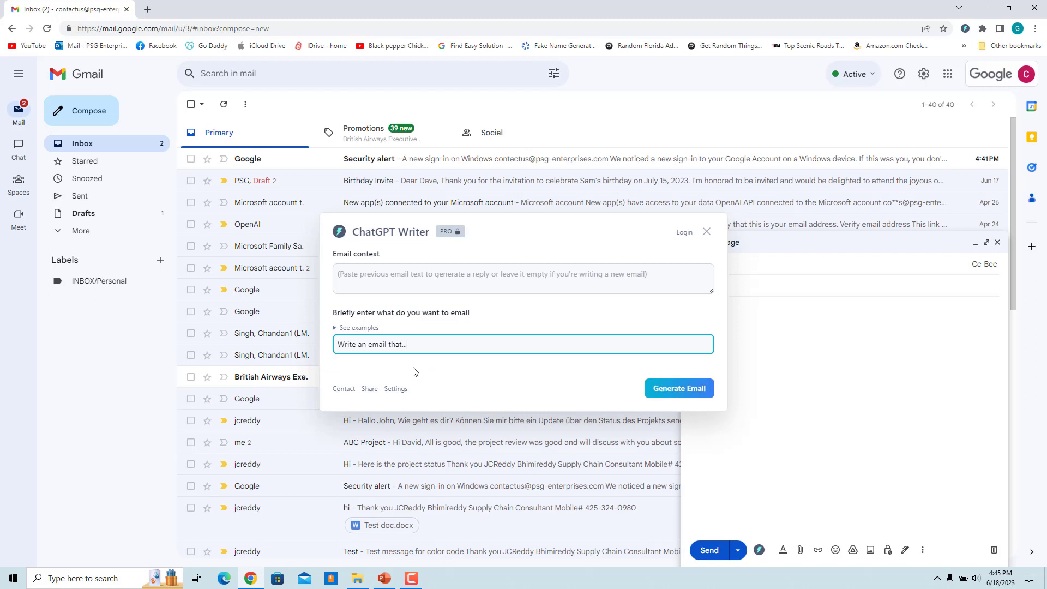
pyautogui.click(339, 343)
pyautogui.hotkey('ctrl', 'v')
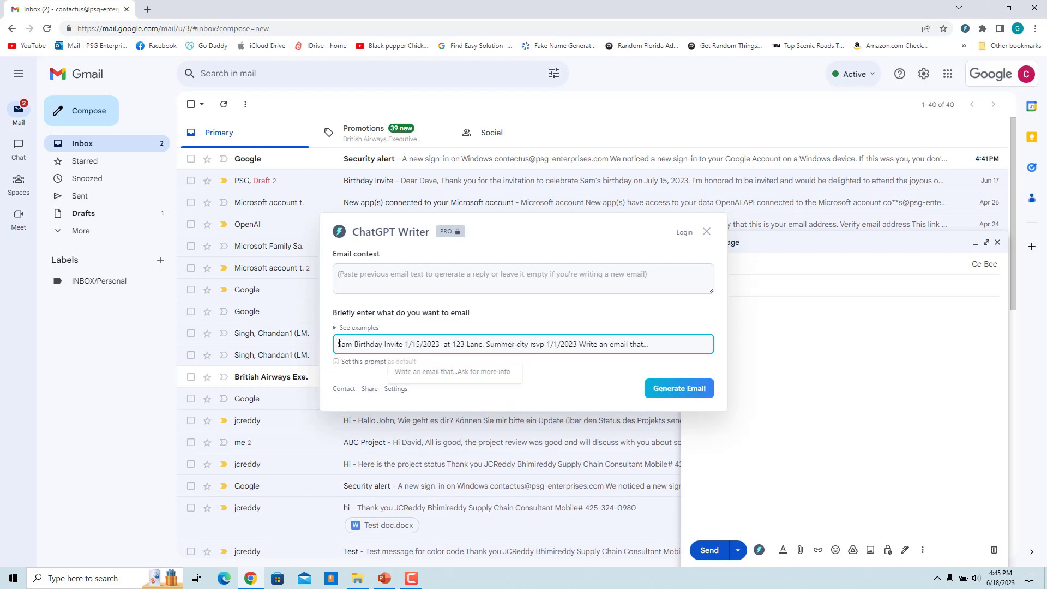
pyautogui.click(674, 389)
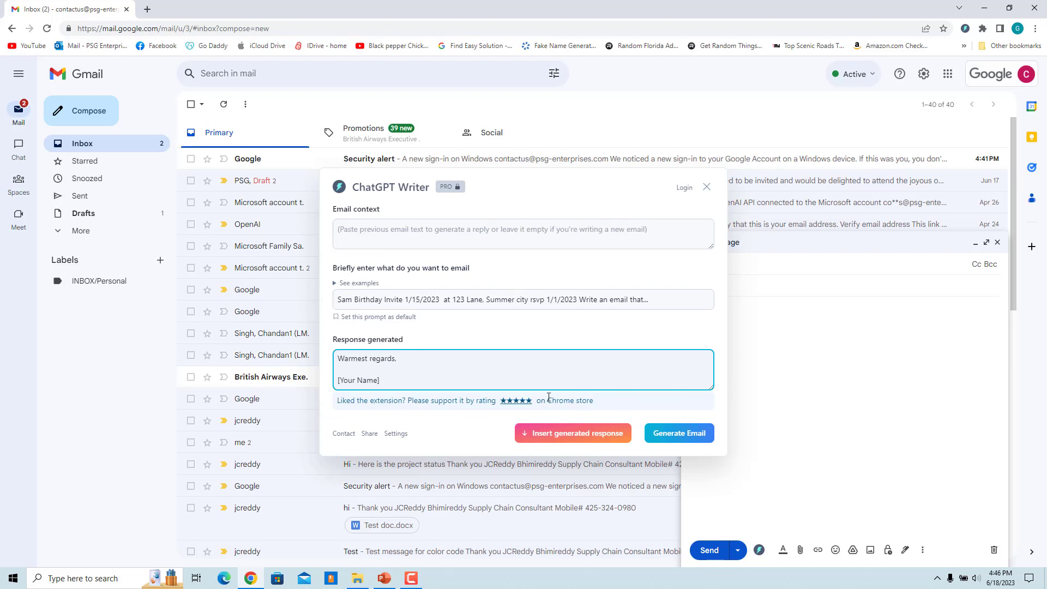
pyautogui.click(573, 433)
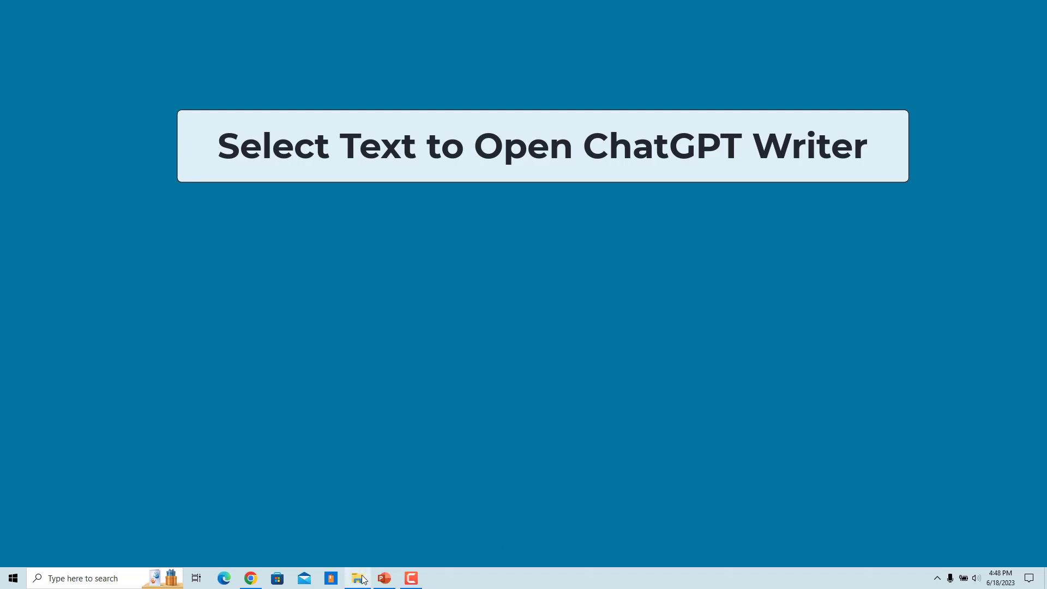
# Select a large stretch of the Mount Baker article and open ChatGPT Writer on it
pyautogui.click(251, 578)
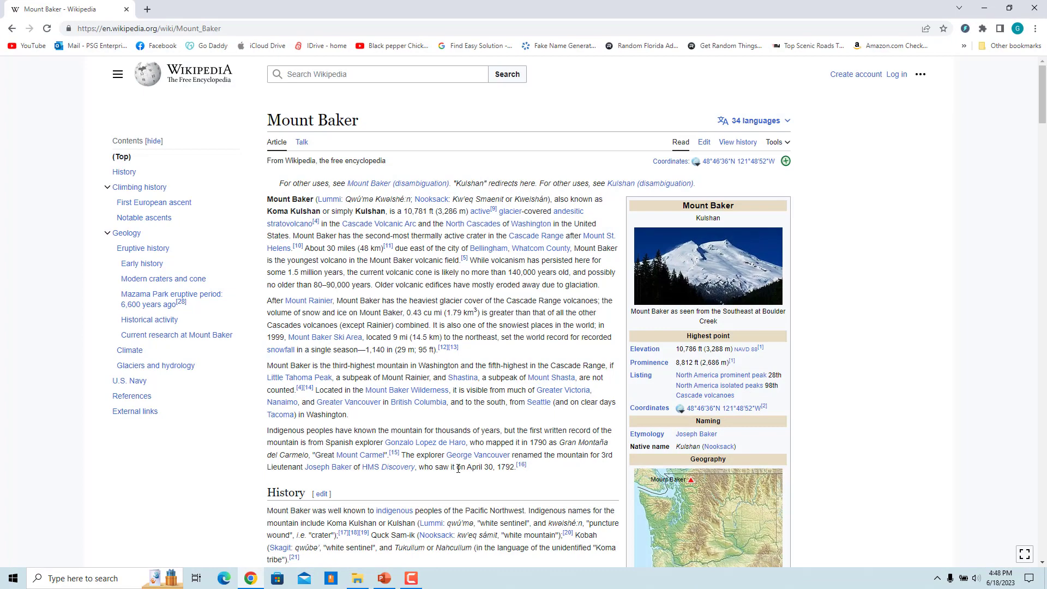
pyautogui.moveTo(278, 184); pyautogui.dragTo(662, 325)
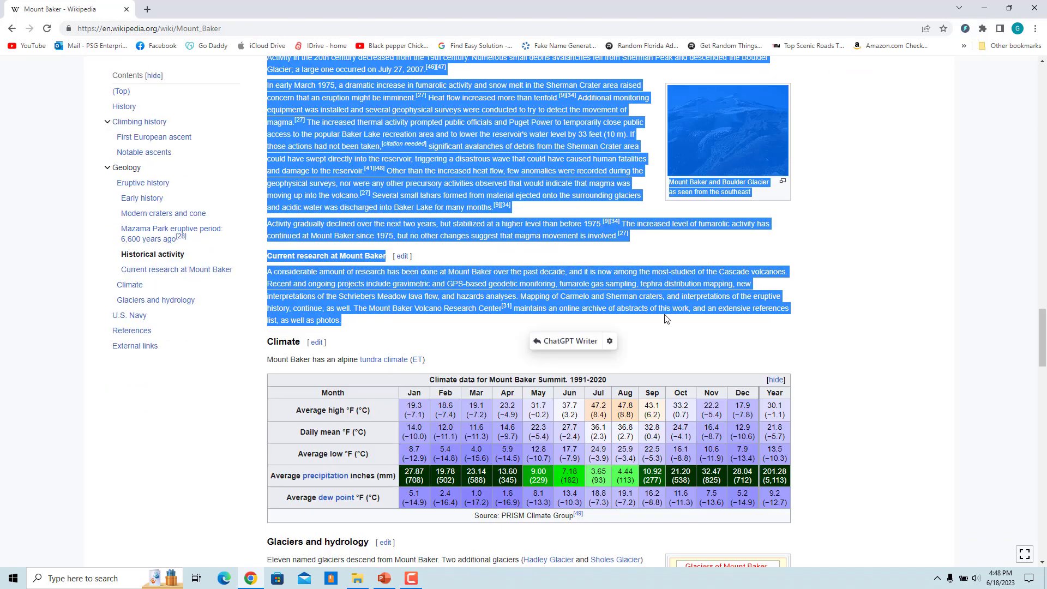
pyautogui.click(571, 342)
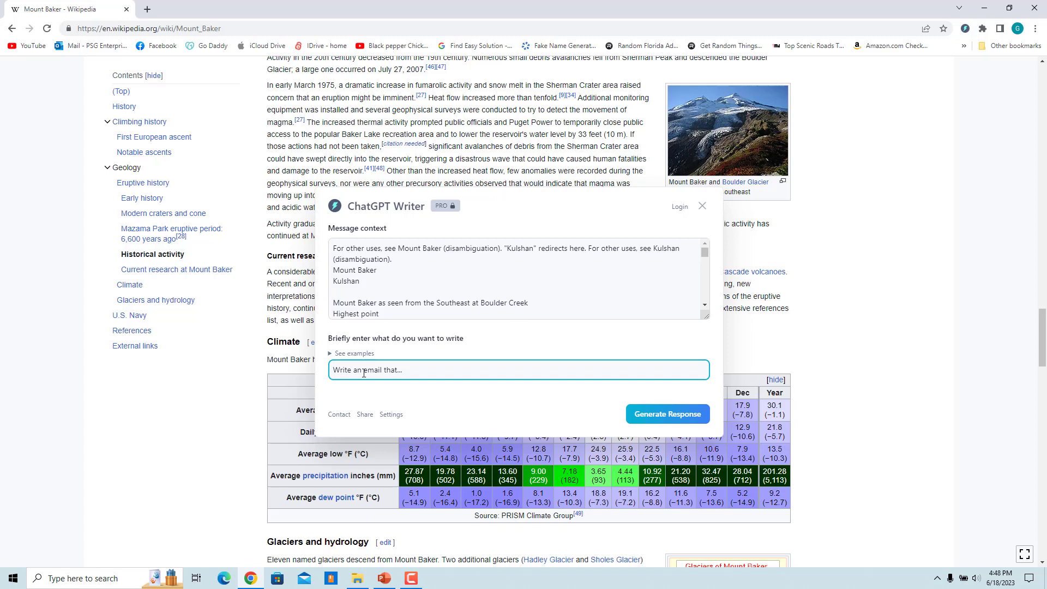
# Replace the prompt with 'summarize it in few words' and generate the summary
pyautogui.click(345, 371)
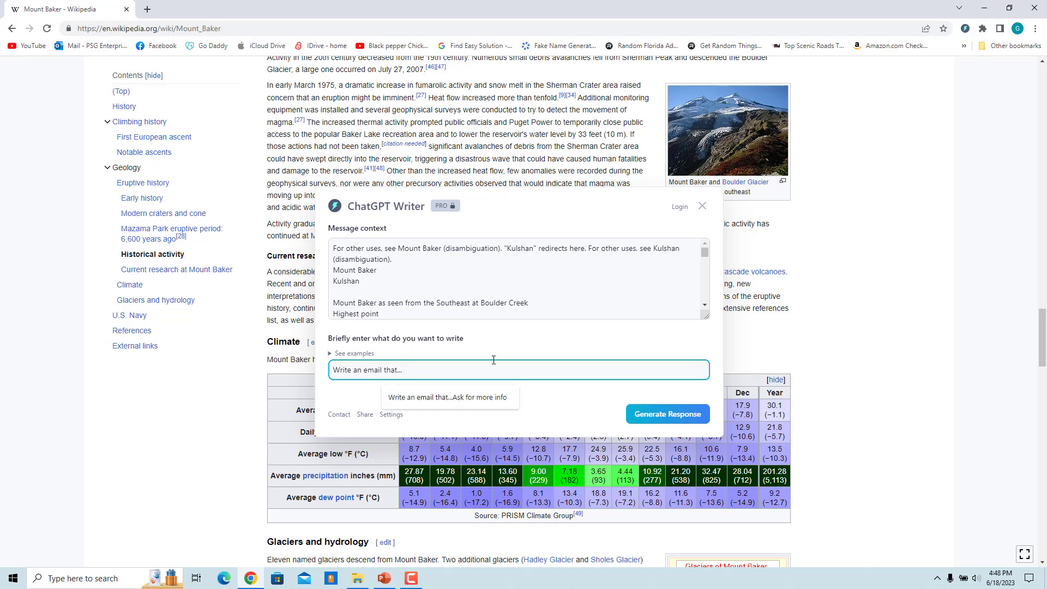
pyautogui.write('S')
pyautogui.hotkey('ctrl', 'a')
pyautogui.press('BackSpace')
pyautogui.hotkey('ctrl', 'v')
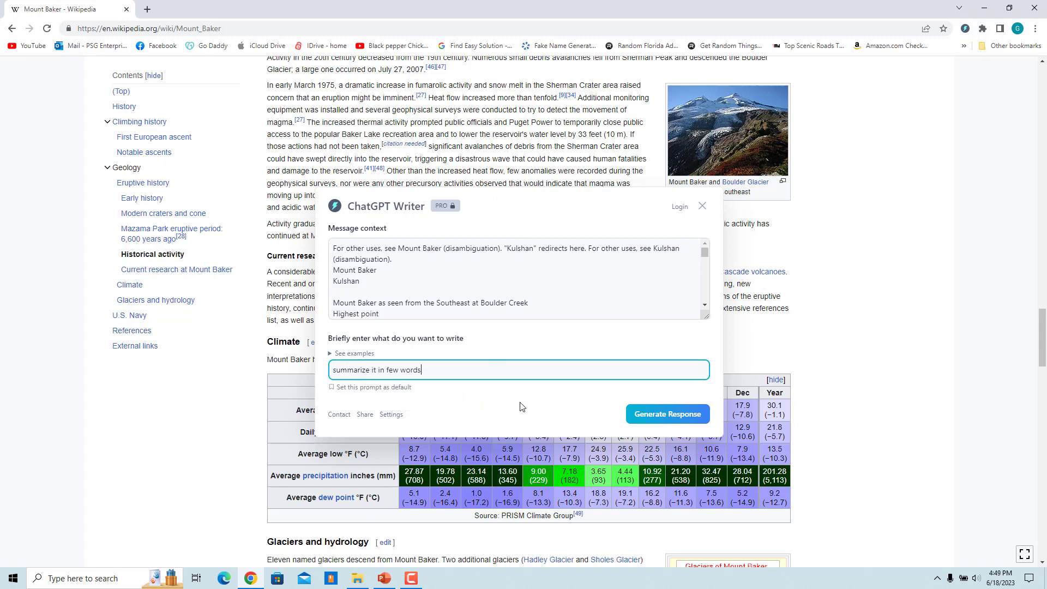
pyautogui.click(658, 421)
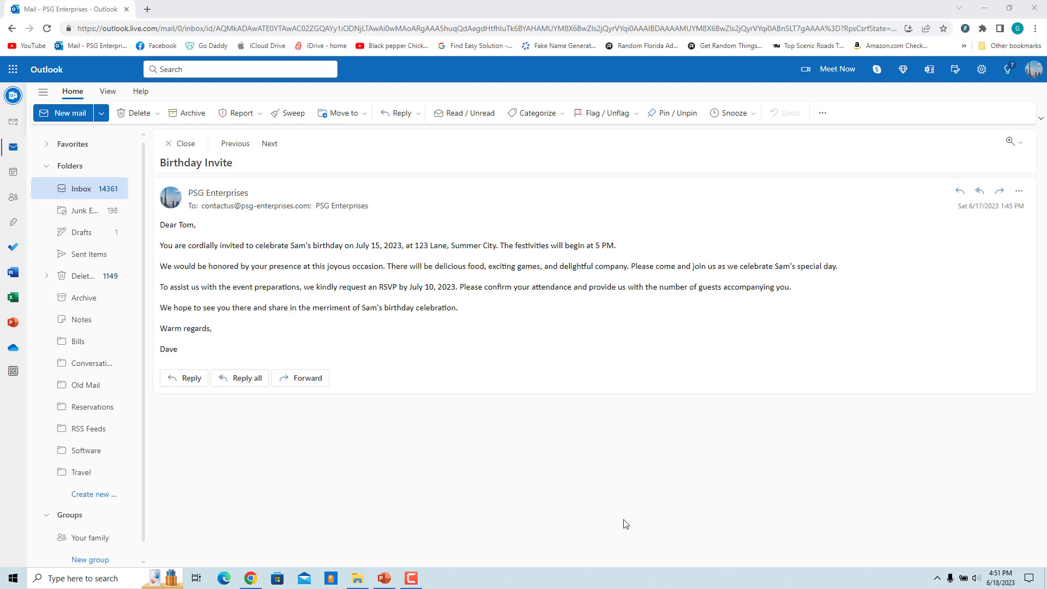
# Select the Birthday Invite body and generate a 'Reply Yes' response with ChatGPT Writer
pyautogui.moveTo(160, 222); pyautogui.dragTo(243, 350)
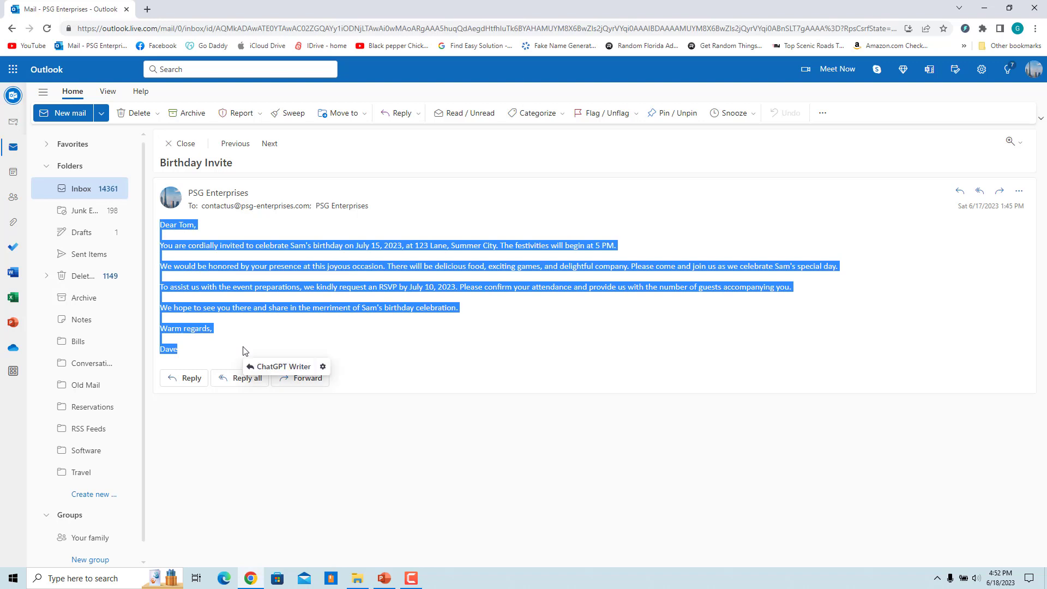
pyautogui.click(274, 368)
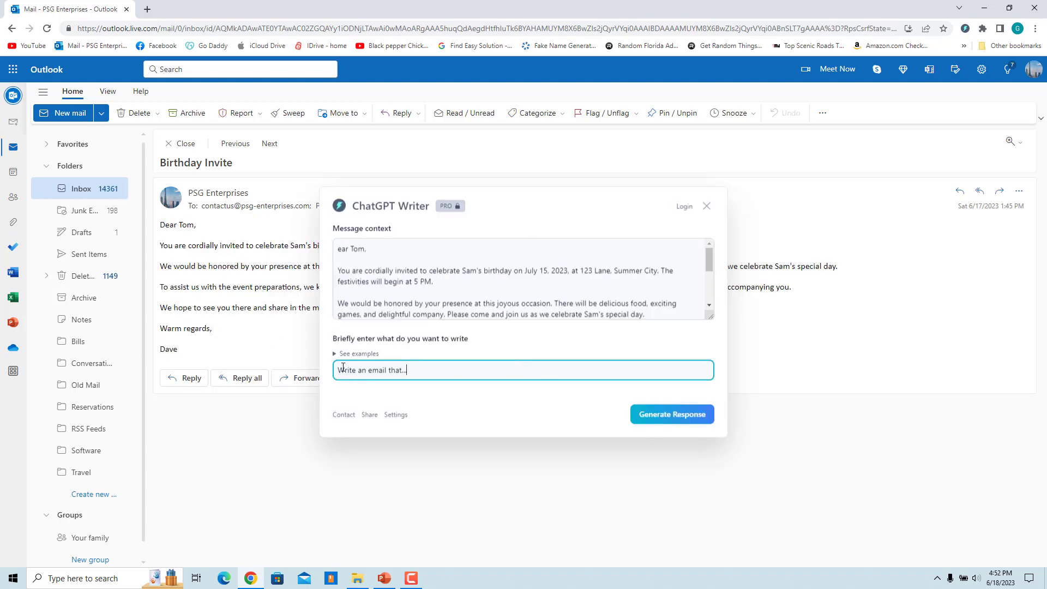
pyautogui.write('Reply Yes')
pyautogui.click(447, 441)
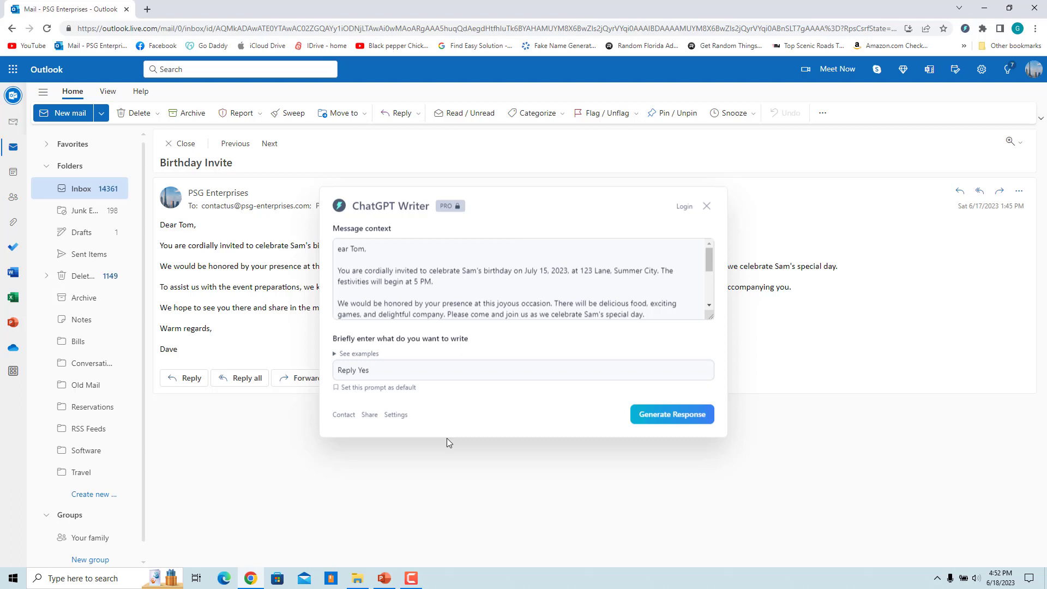
pyautogui.click(656, 418)
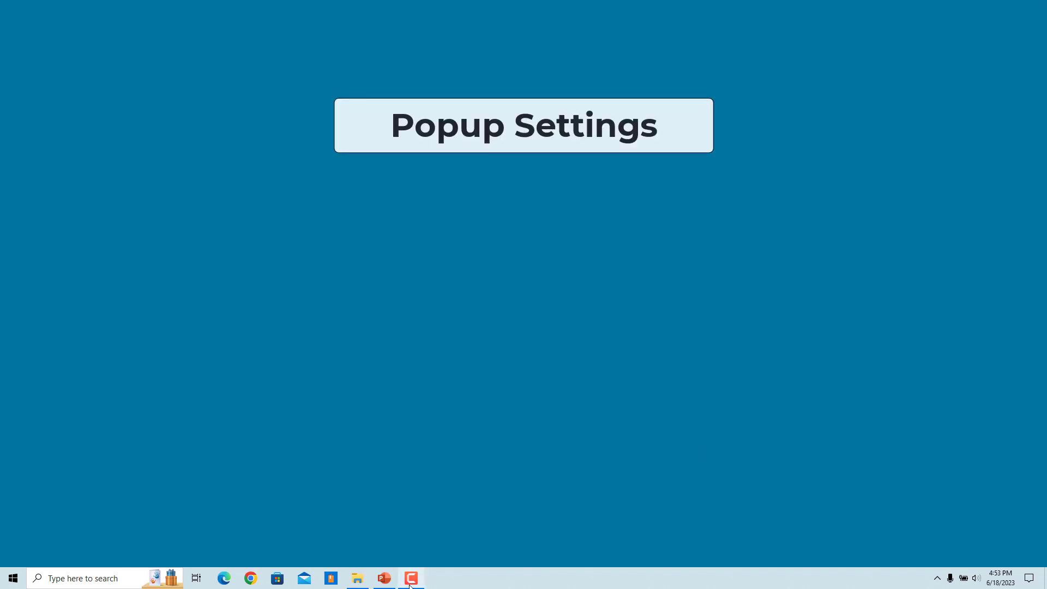
# Select the Mount Baker article's opening text and look at the selection popup settings
pyautogui.moveTo(413, 587)
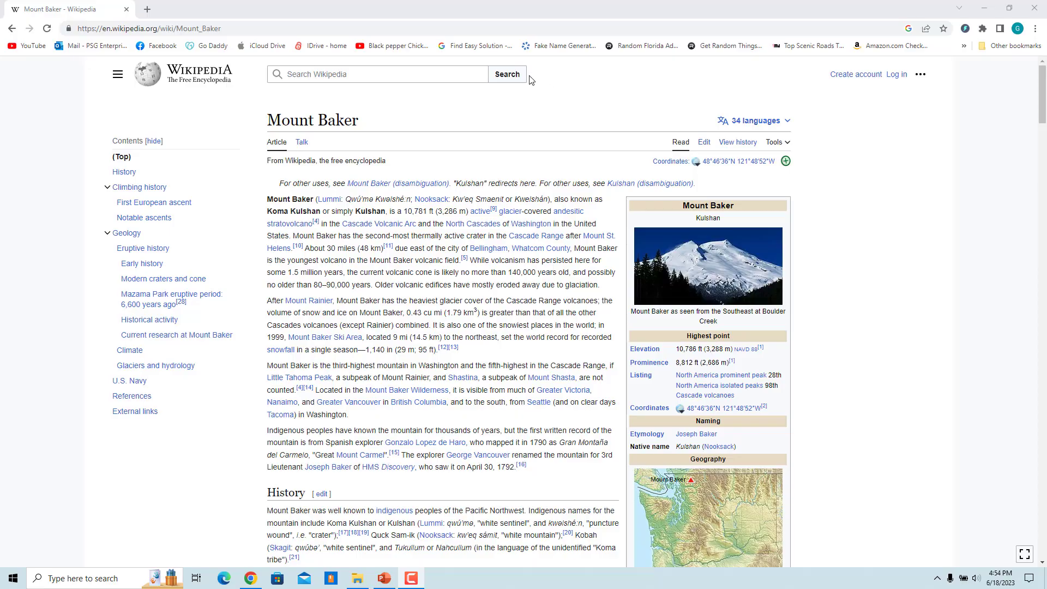
pyautogui.moveTo(606, 146); pyautogui.dragTo(600, 287)
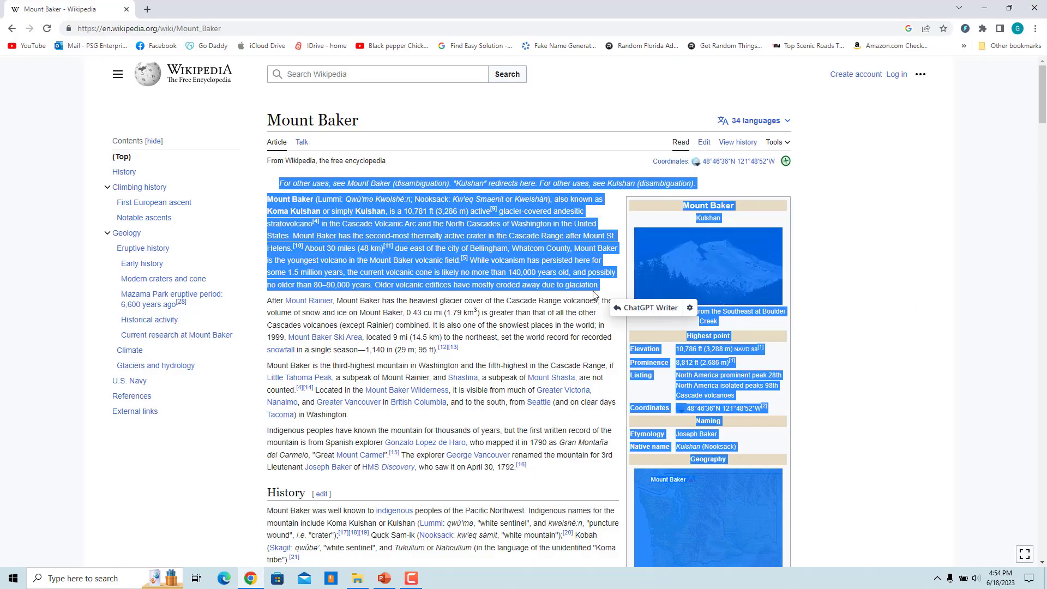
pyautogui.click(690, 308)
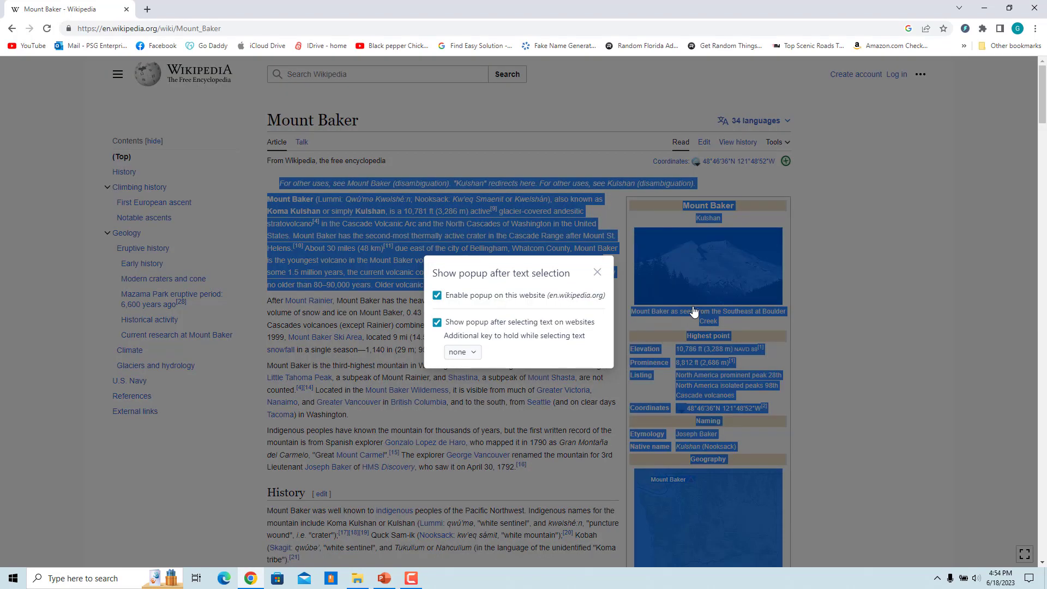
pyautogui.click(597, 273)
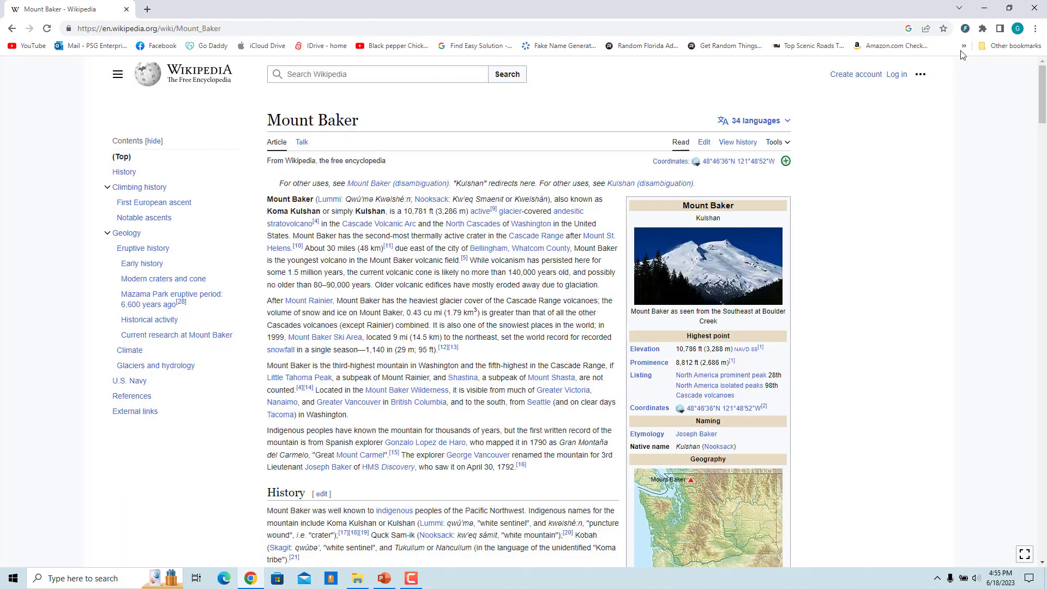
# In ChatGPT Writer's settings, set 'Additional key to hold while selecting text' to Ctrl
pyautogui.click(965, 29)
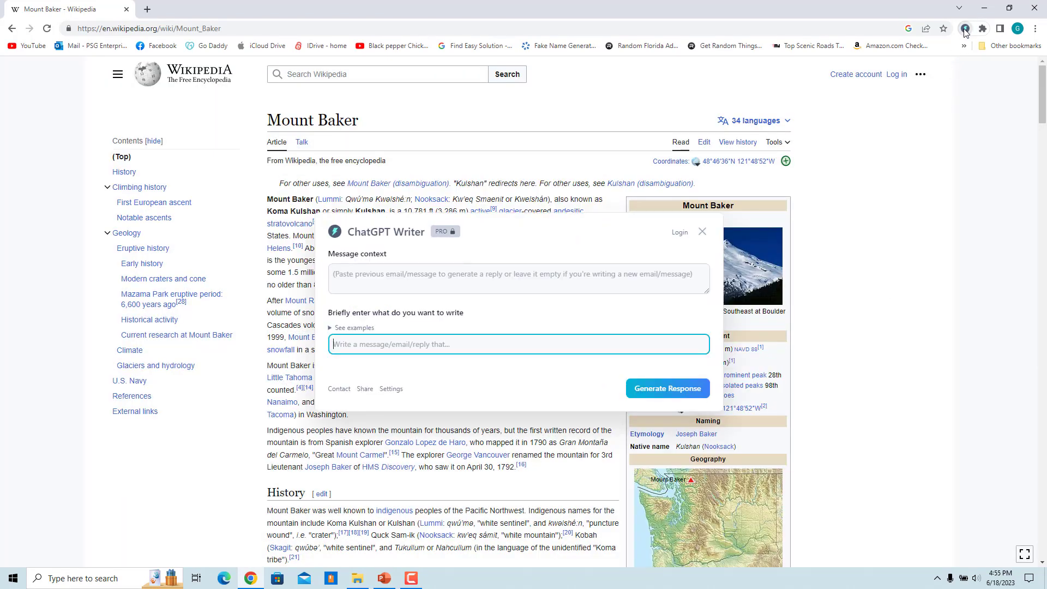
pyautogui.click(391, 389)
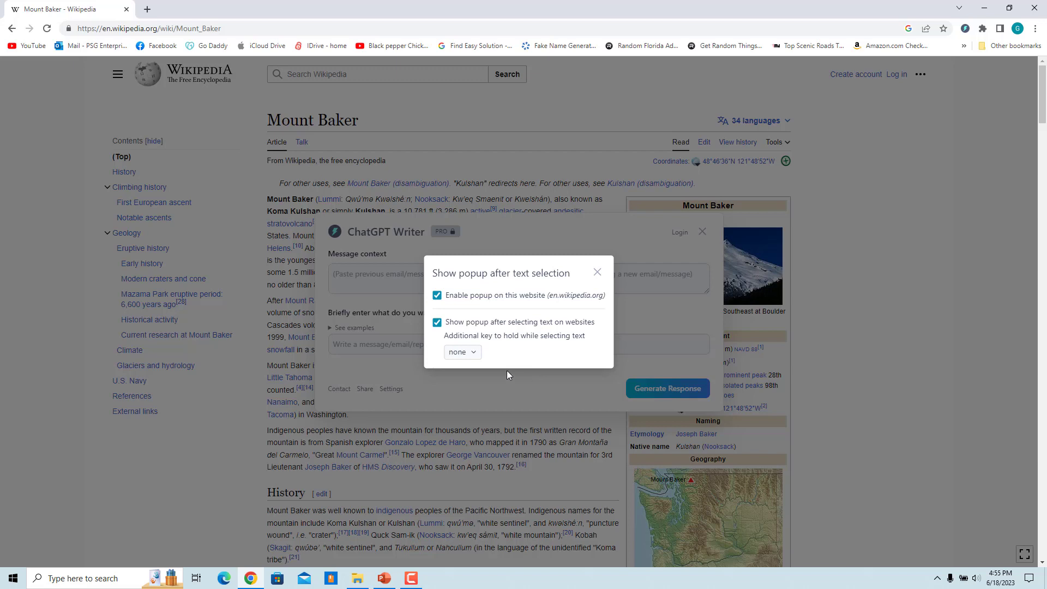
pyautogui.click(465, 353)
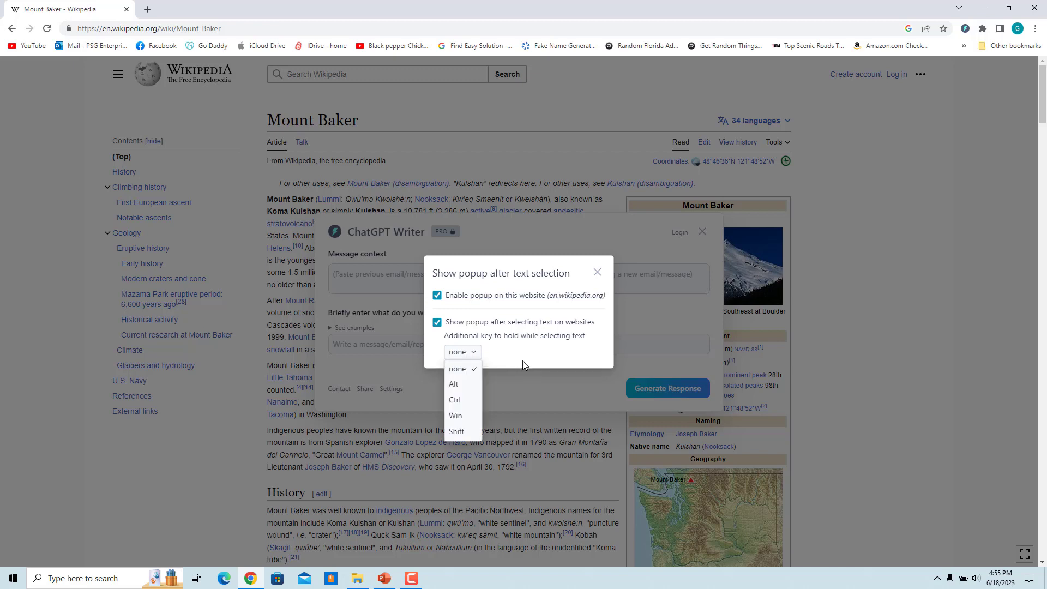
pyautogui.click(456, 402)
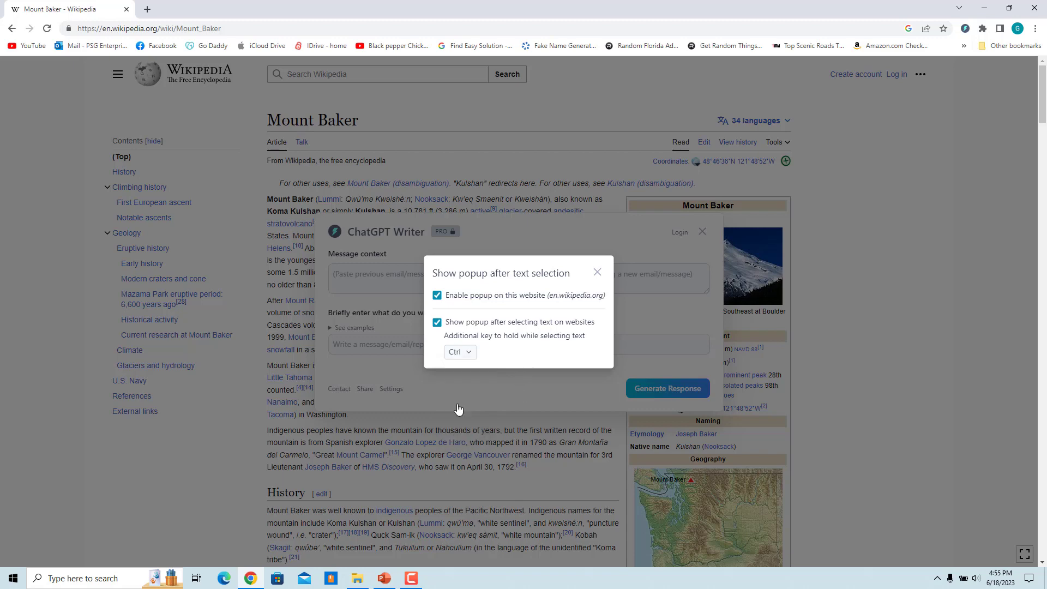
pyautogui.click(597, 272)
pyautogui.click(702, 231)
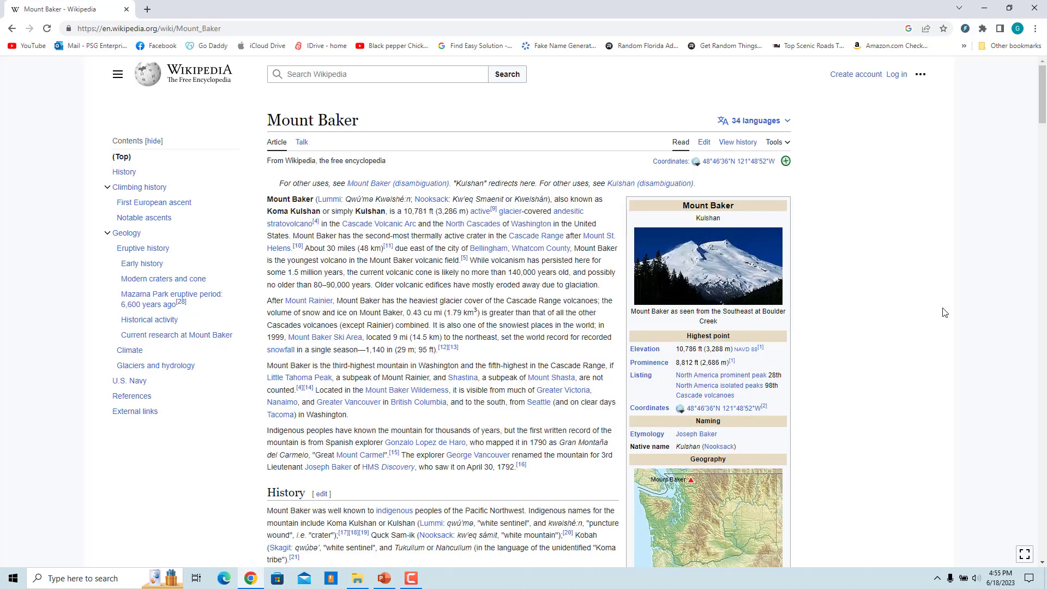
# Test by selecting the article's first paragraphs, then clear the selection
pyautogui.moveTo(268, 199); pyautogui.dragTo(468, 354)
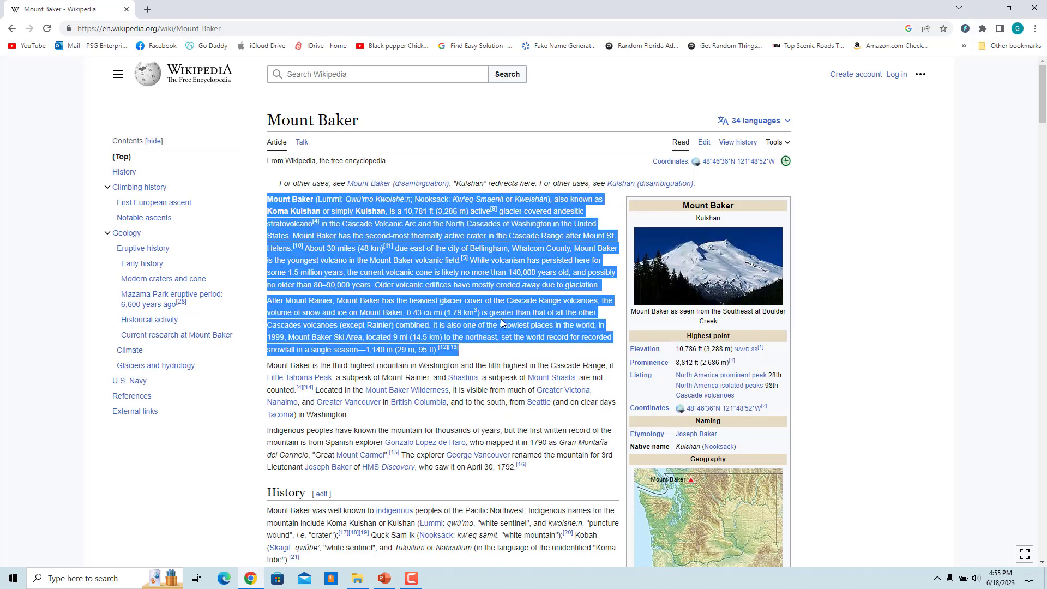
pyautogui.click(470, 356)
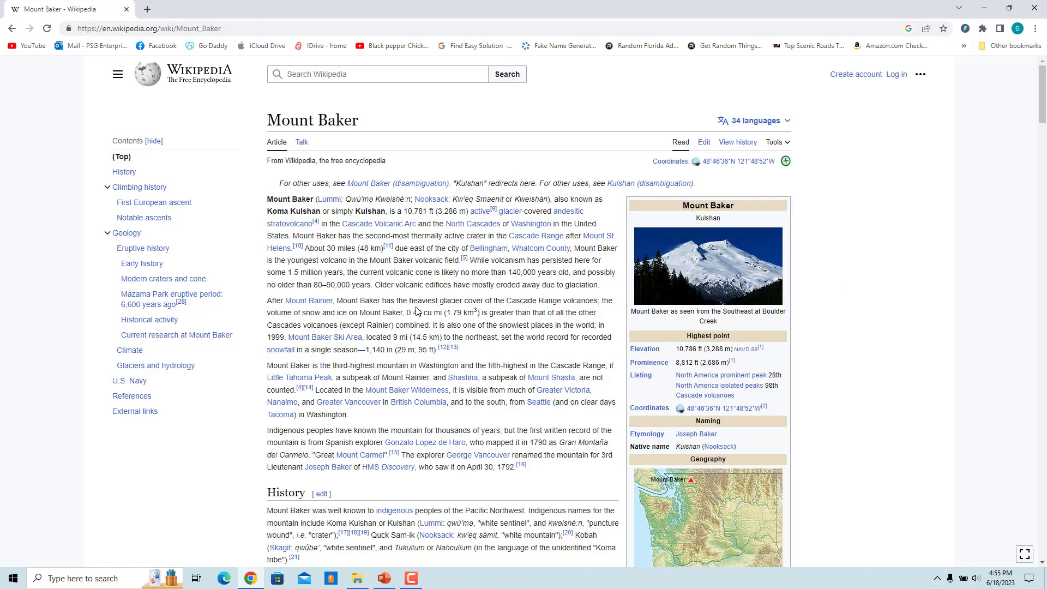
pyautogui.moveTo(267, 199); pyautogui.dragTo(470, 342)
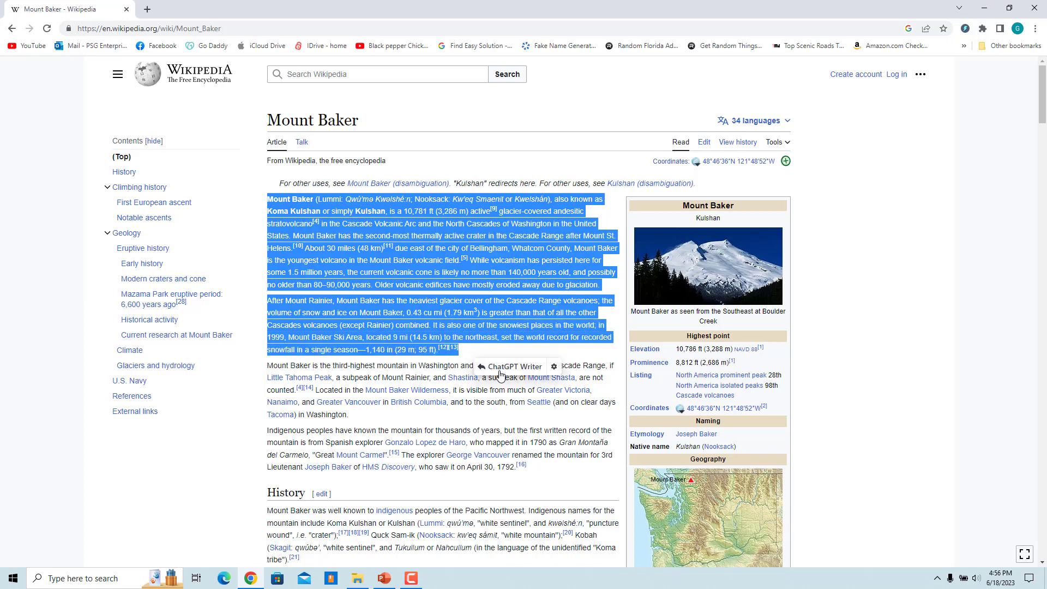
pyautogui.click(921, 382)
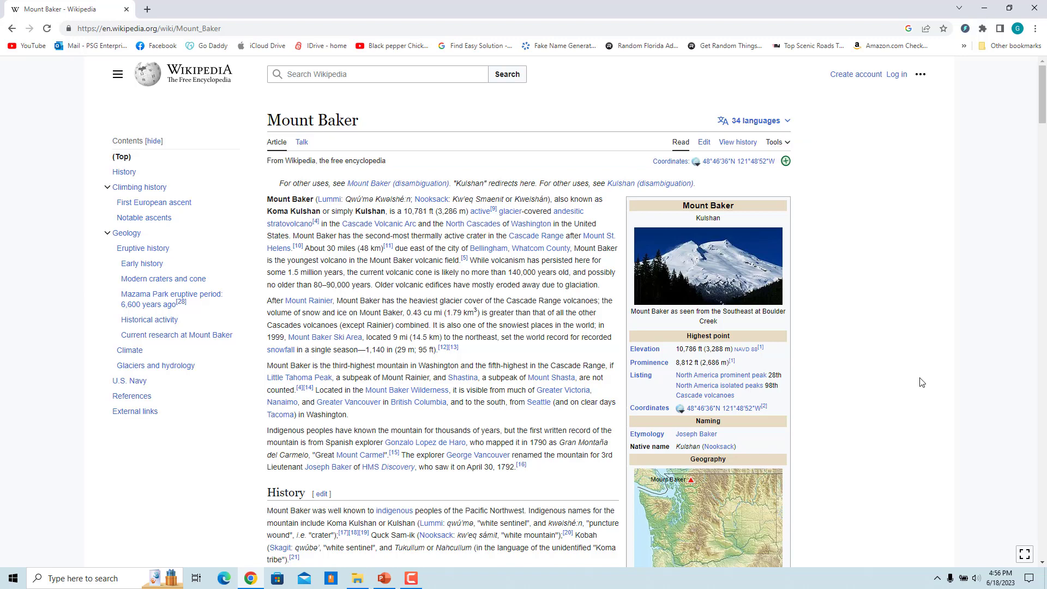
# Go to Chrome's extension Keyboard shortcuts page via Manage Extensions
pyautogui.click(985, 32)
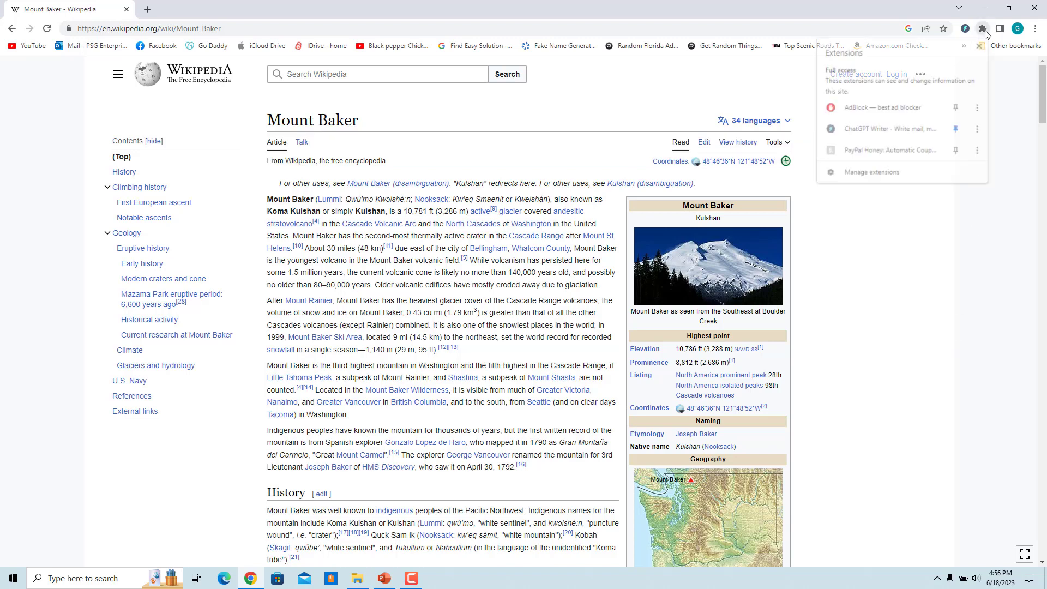
pyautogui.click(868, 174)
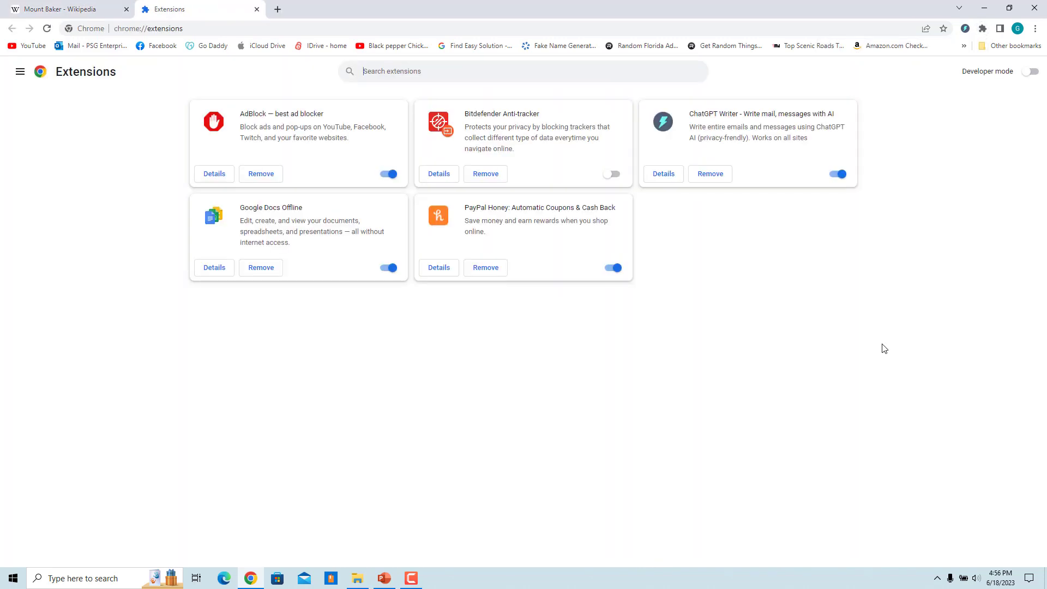
pyautogui.hotkey('ctrl', 'w')
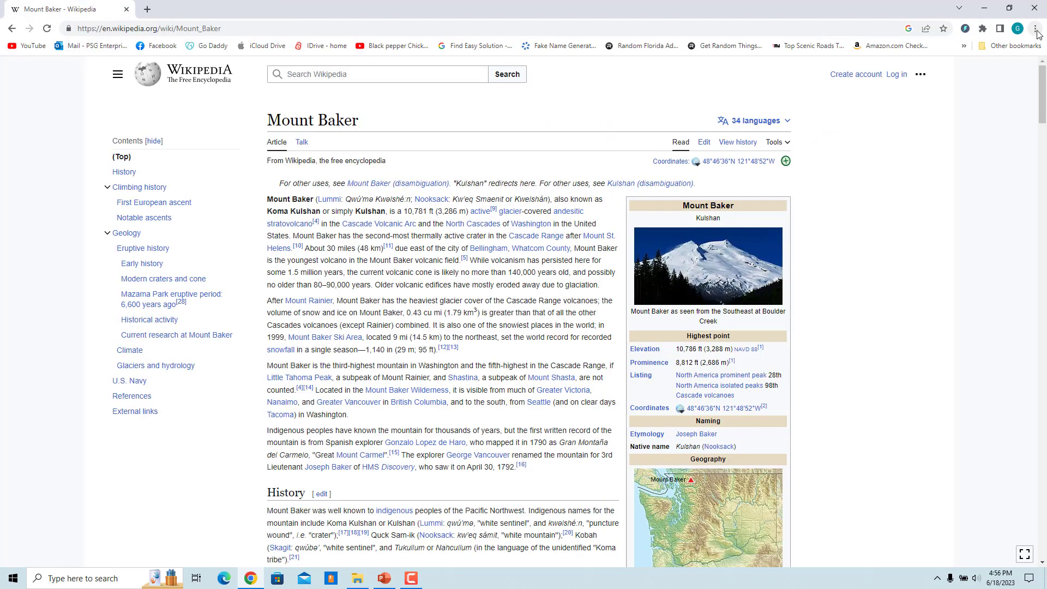
pyautogui.click(1037, 32)
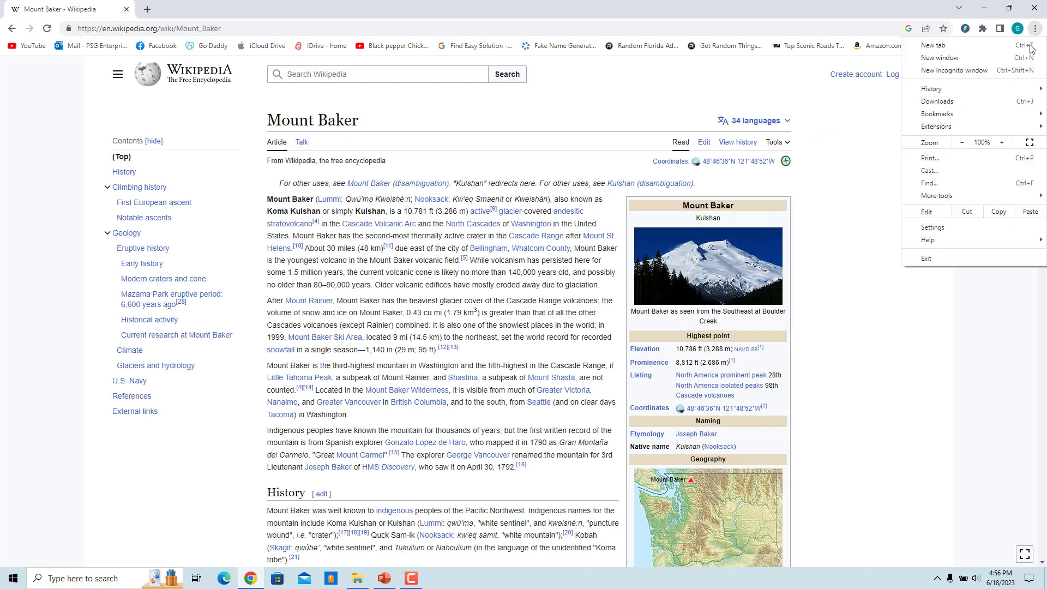
pyautogui.moveTo(944, 130)
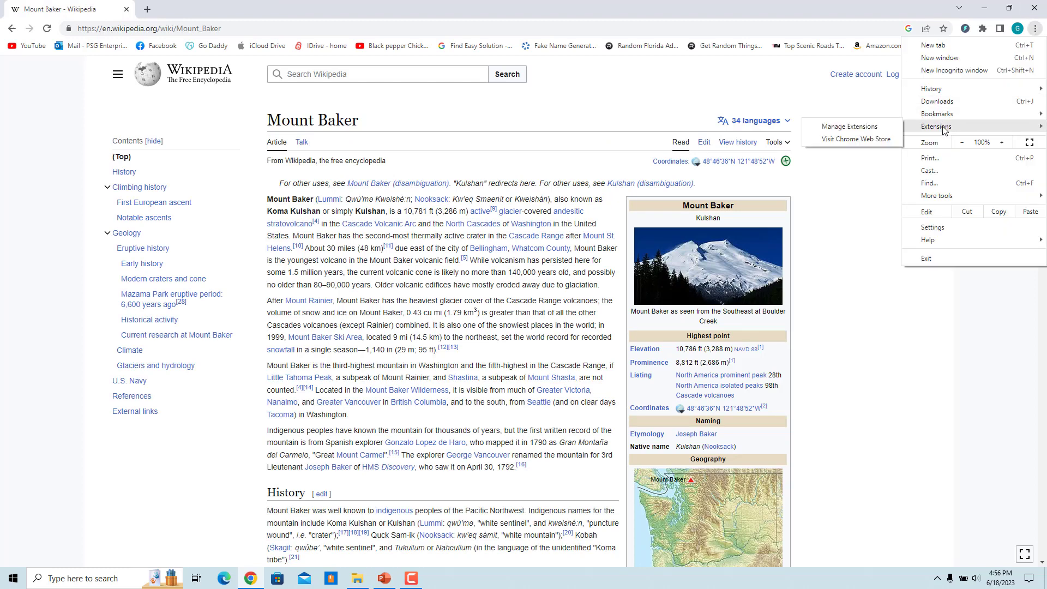
pyautogui.click(861, 128)
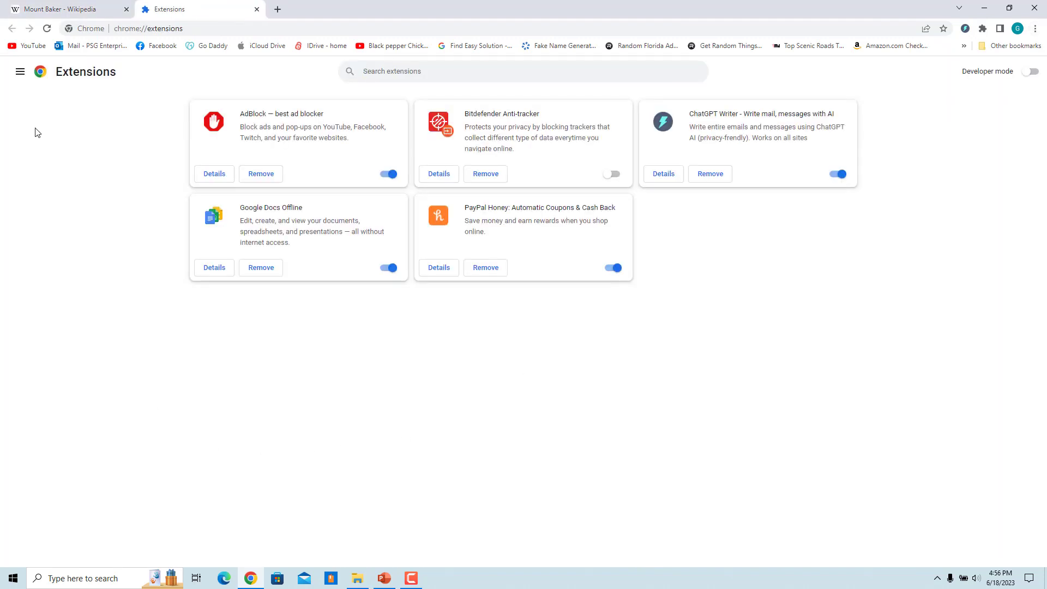
pyautogui.click(18, 72)
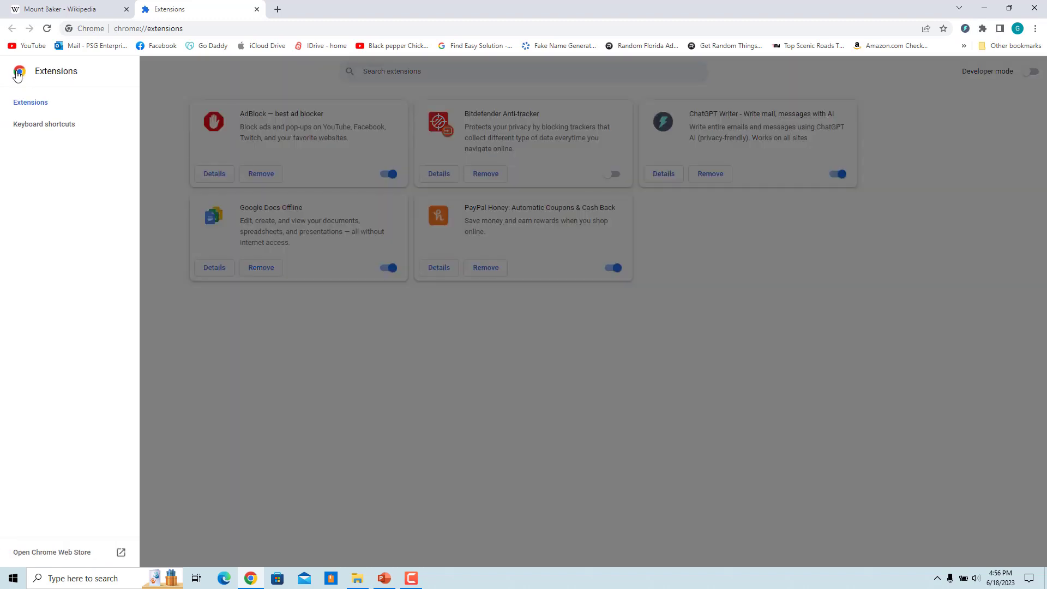
pyautogui.click(32, 128)
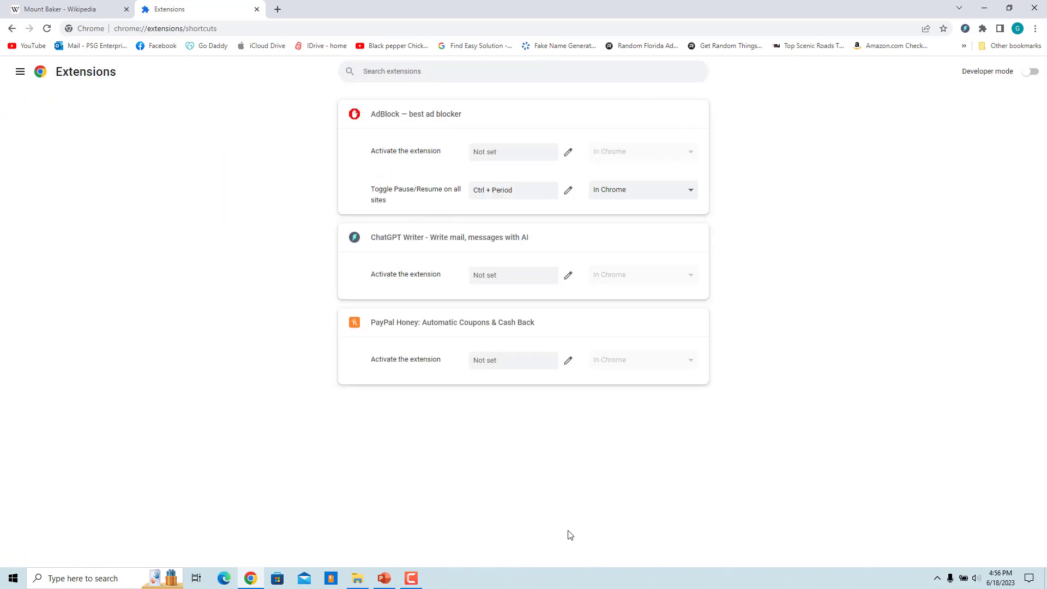
# Record a new activation shortcut for ChatGPT Writer, then test it on Wikipedia with Ctrl+A
pyautogui.click(567, 276)
pyautogui.hotkey('ctrl', 'g')
pyautogui.hotkey('ctrl', 'w')
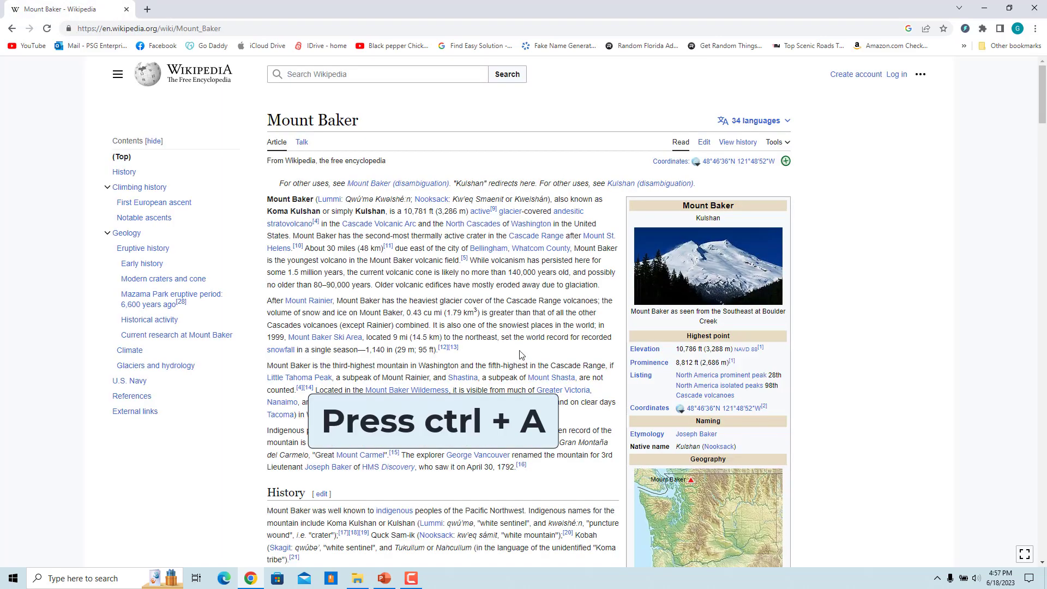
pyautogui.hotkey('ctrl', 'a')
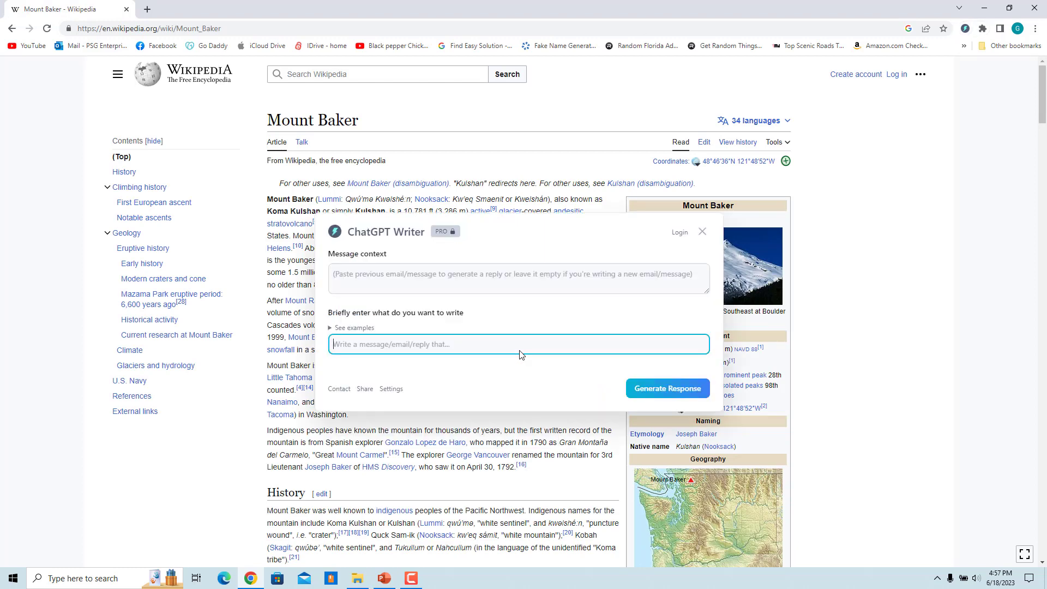
pyautogui.click(701, 231)
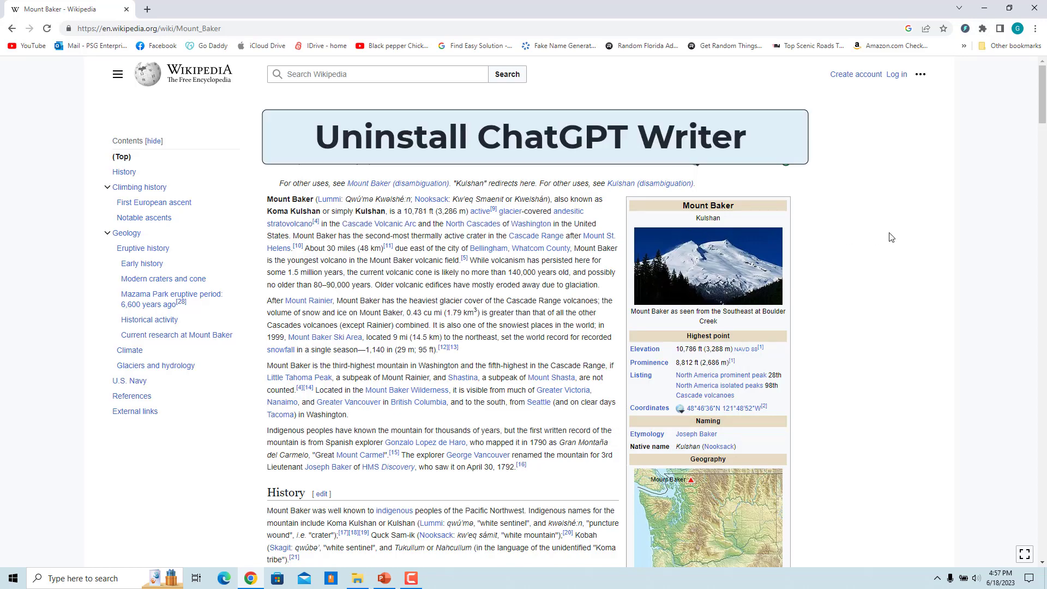
# Switch off the ChatGPT Writer toggle on the Extensions page, leaving AdBlock, Docs Offline and Honey on
pyautogui.click(1035, 28)
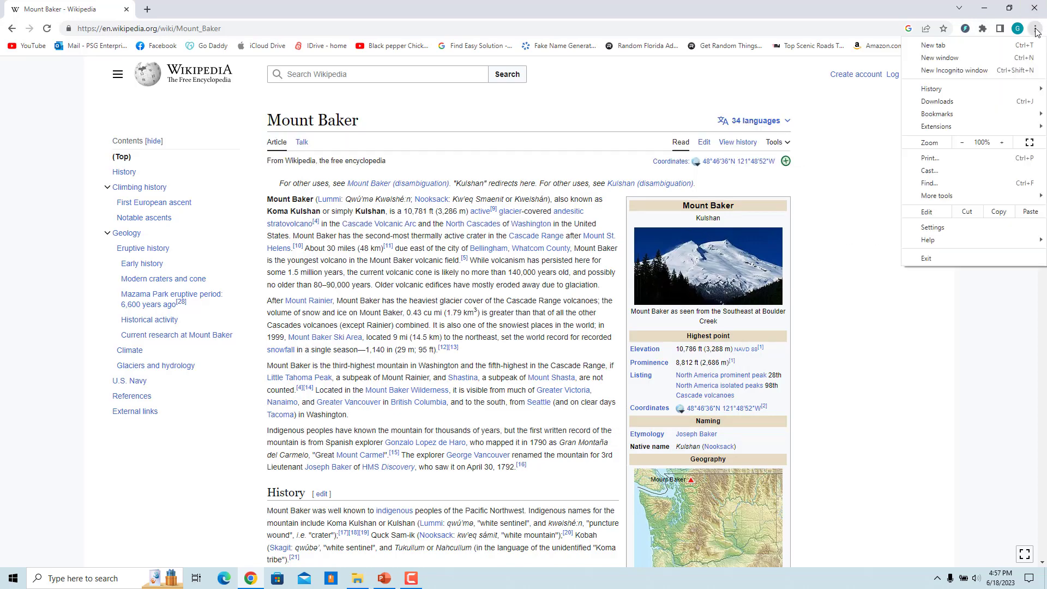
pyautogui.moveTo(949, 134)
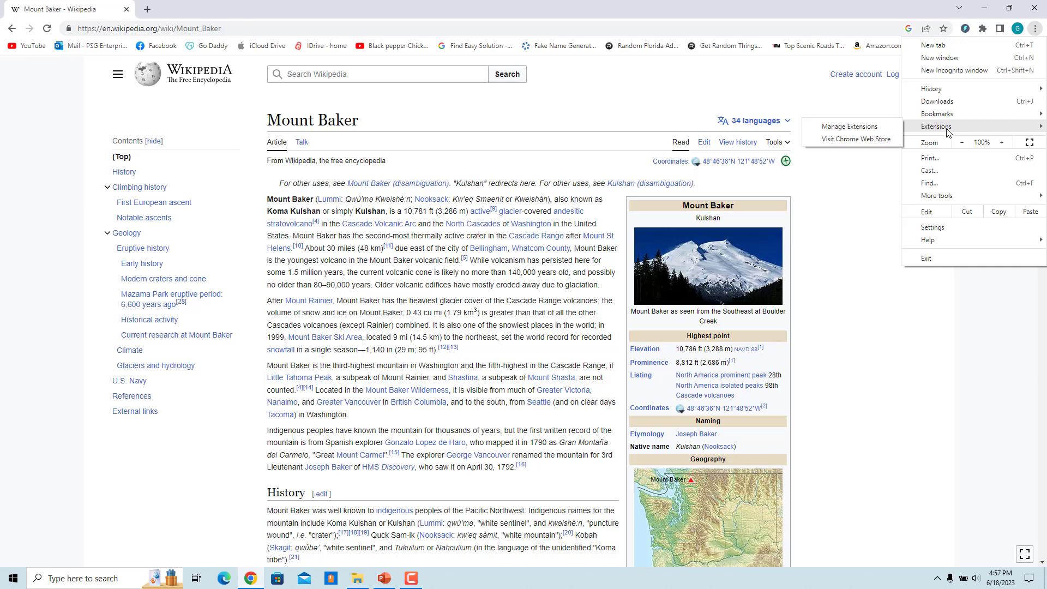
pyautogui.click(872, 129)
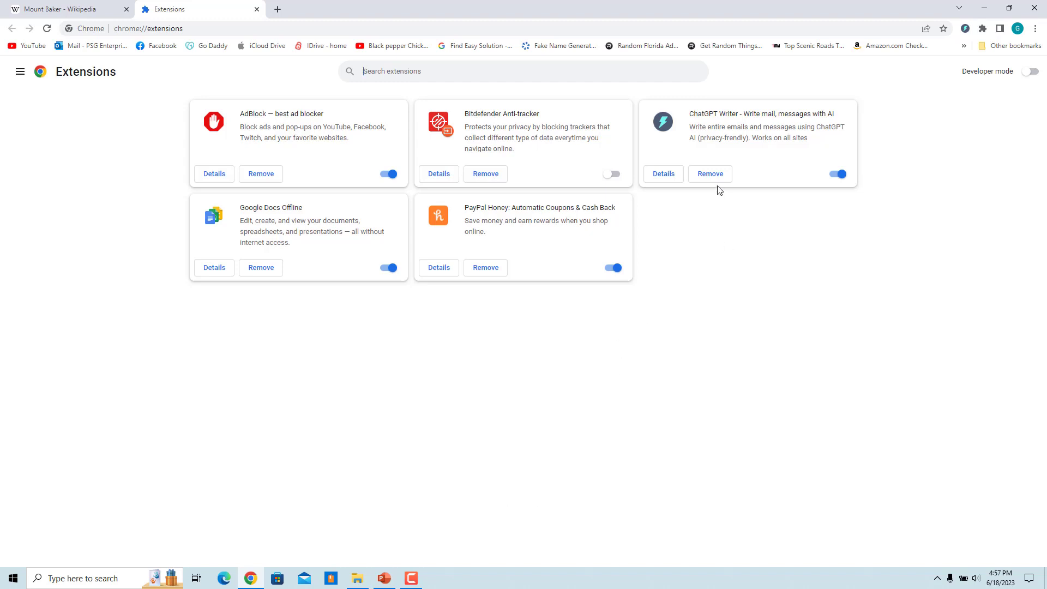
pyautogui.click(835, 178)
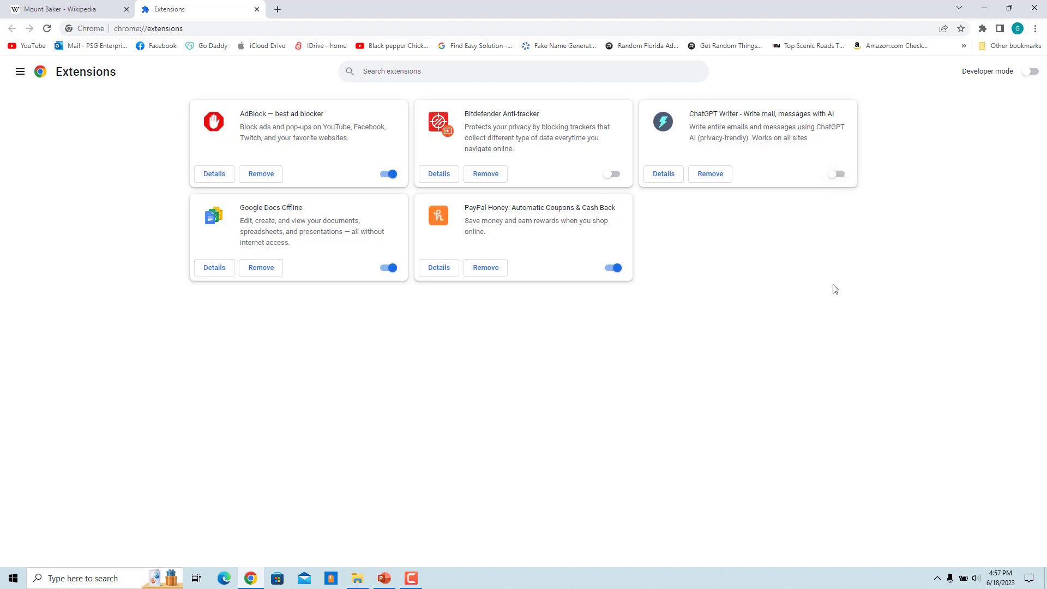